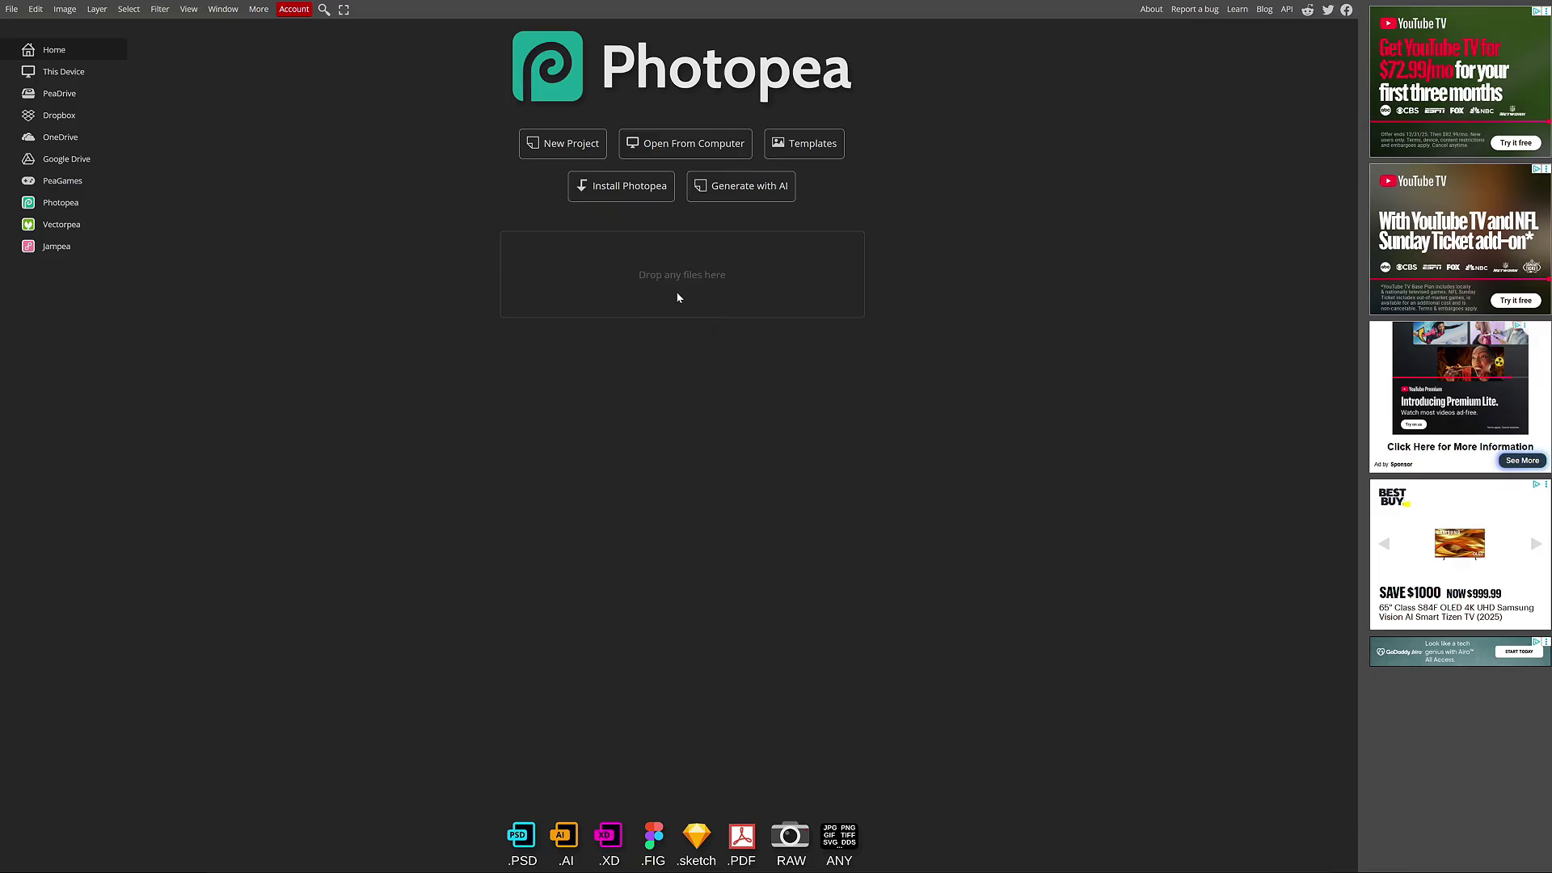
# Lasso-select the UFO sketch and create a blank 1920x1080 project
pyautogui.press('l')
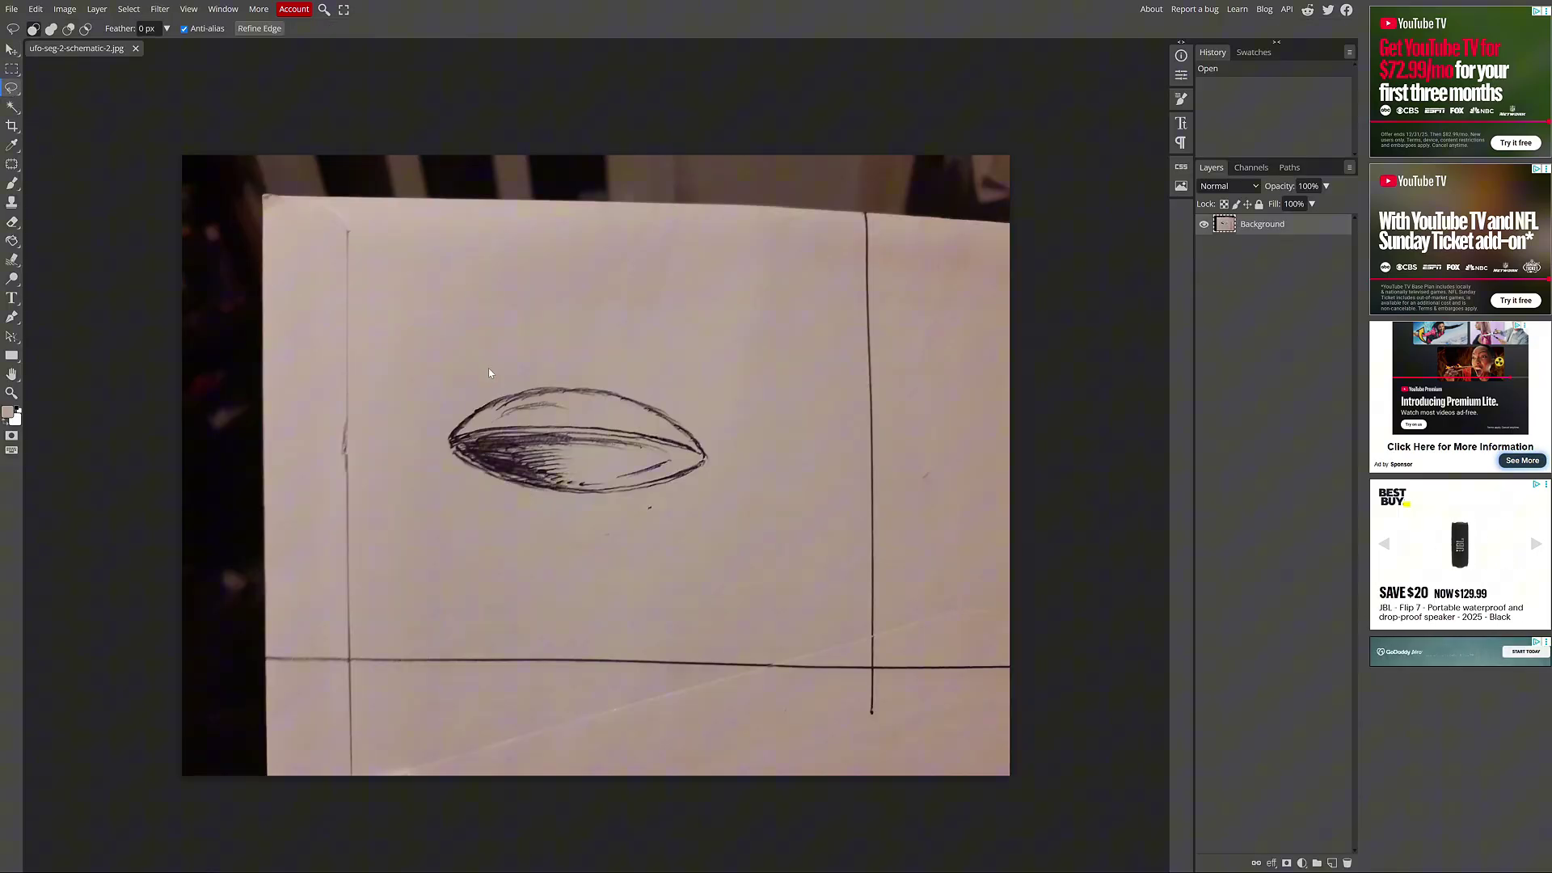
pyautogui.moveTo(499, 380)
pyautogui.mouseDown()
pyautogui.moveTo(627, 376)
pyautogui.moveTo(718, 469)
pyautogui.moveTo(534, 505)
pyautogui.moveTo(433, 453)
pyautogui.moveTo(498, 379)
pyautogui.mouseUp()
pyautogui.click(12, 9)
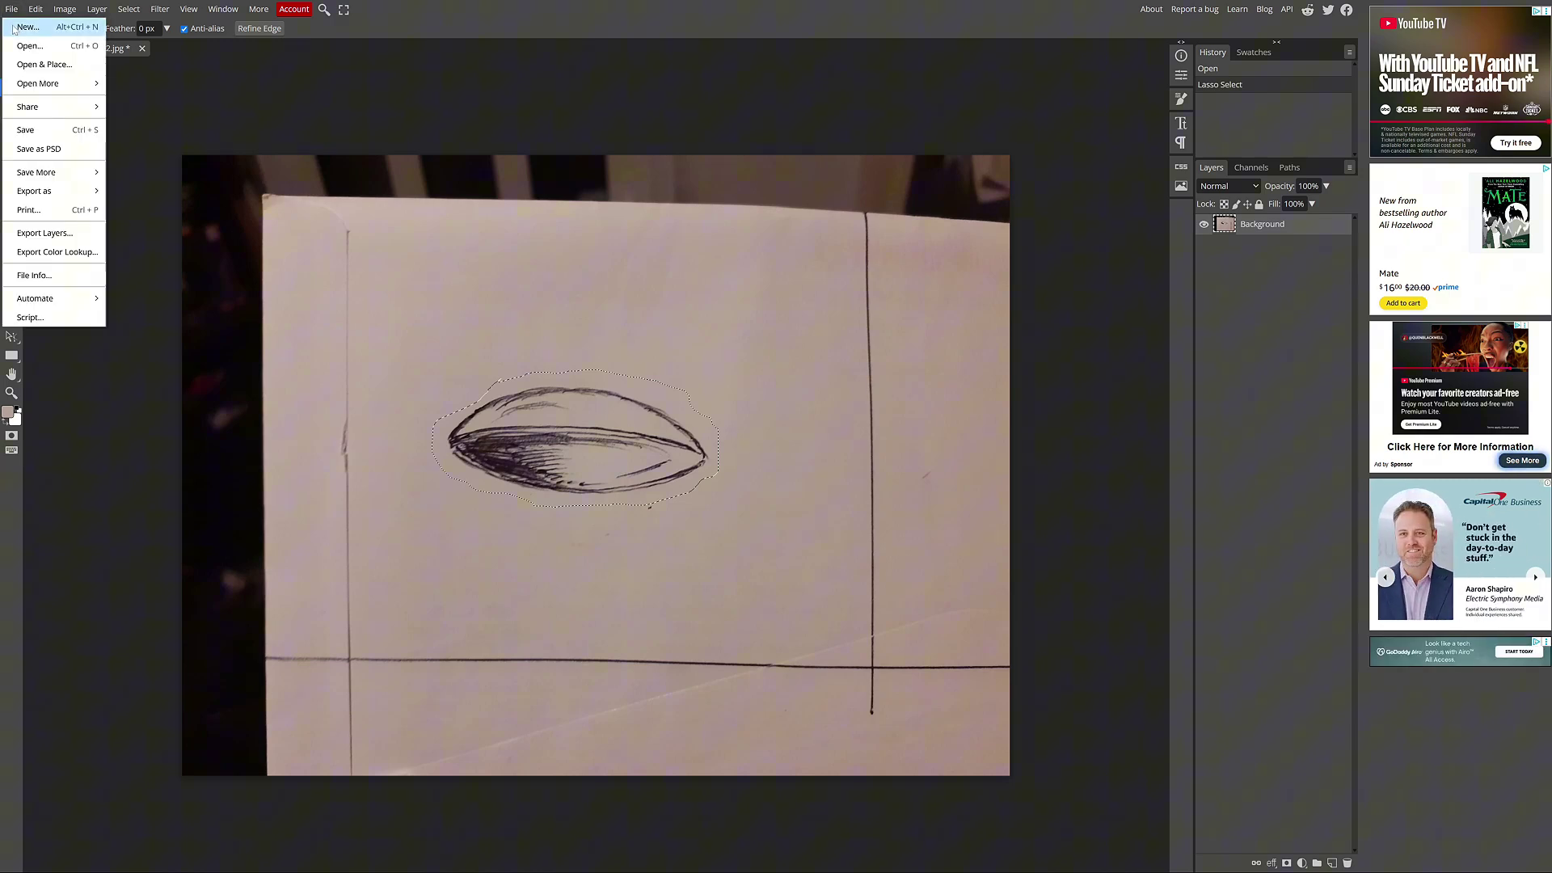
pyautogui.click(13, 27)
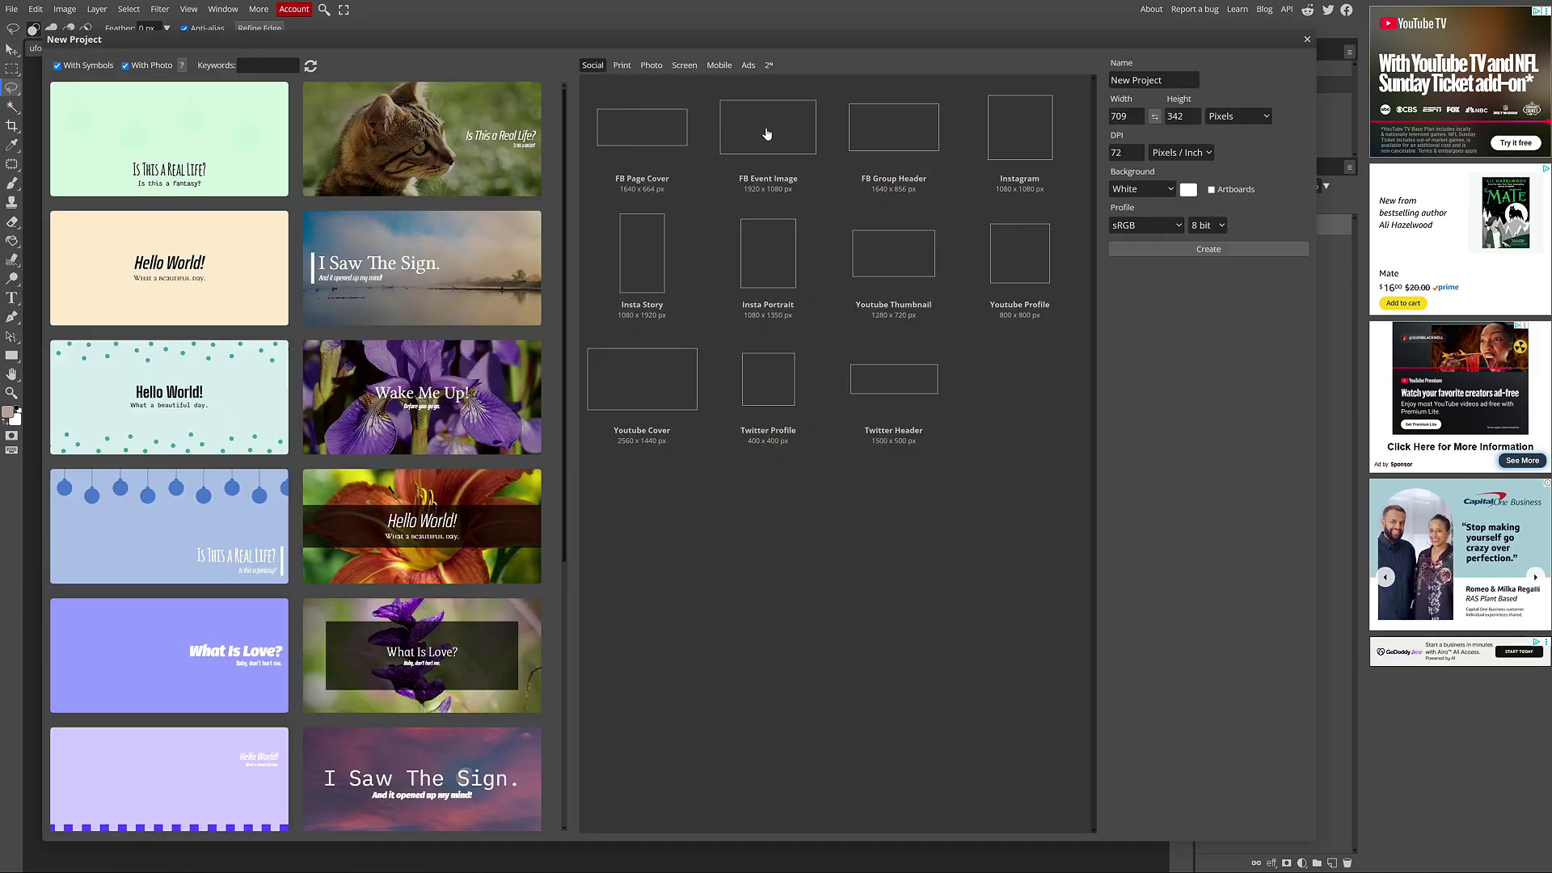
pyautogui.doubleClick(770, 134)
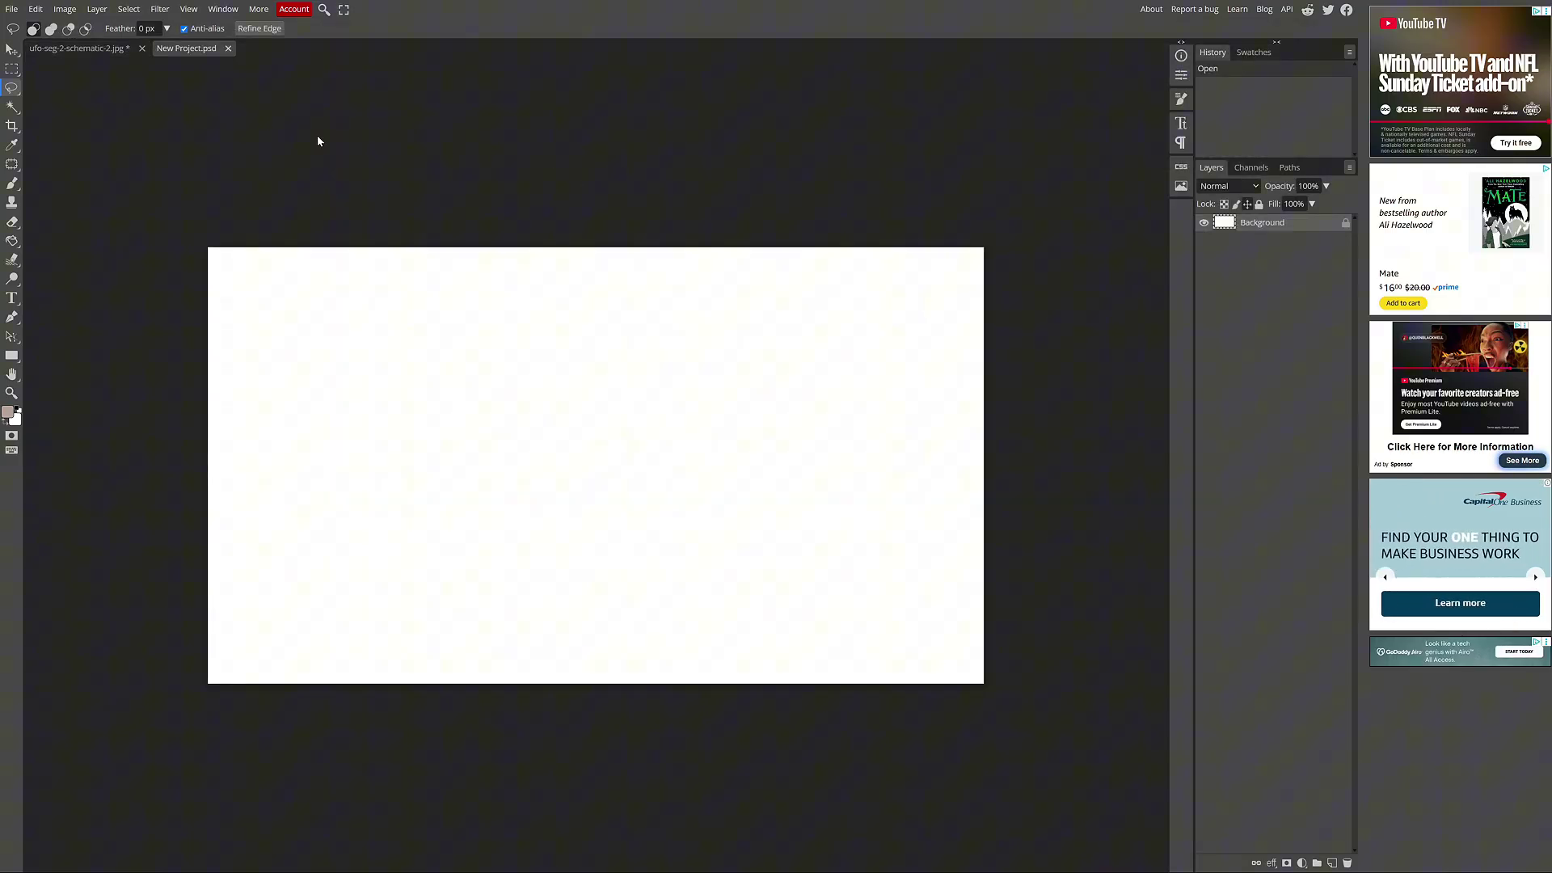
# Copy the selected UFO sketch from the photo and paste it into the new project as Layer 1
pyautogui.click(97, 50)
pyautogui.click(35, 9)
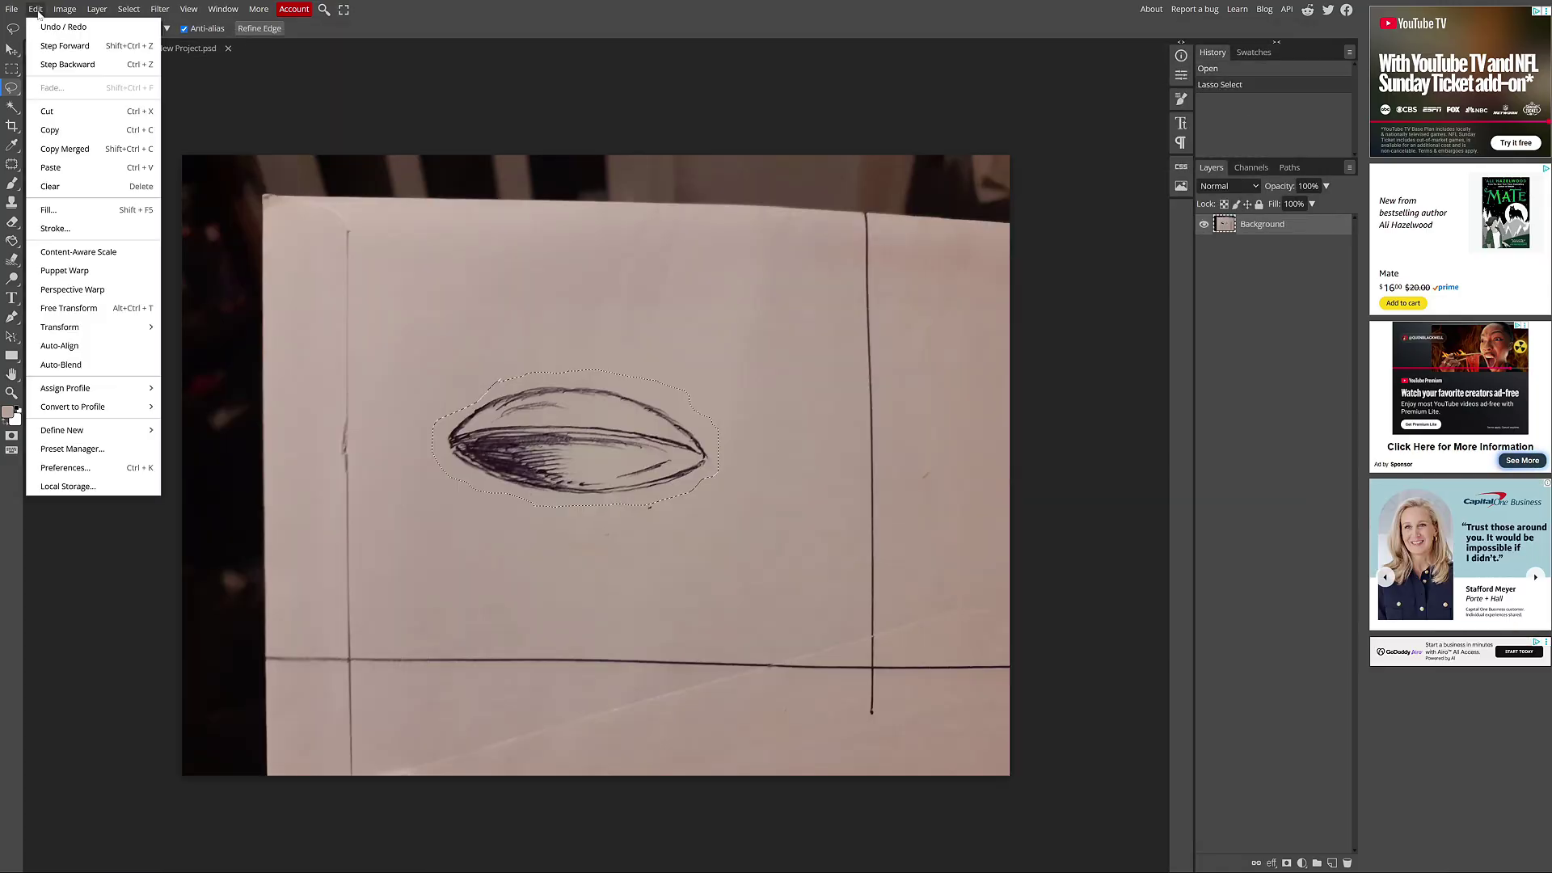
pyautogui.click(50, 129)
pyautogui.click(186, 48)
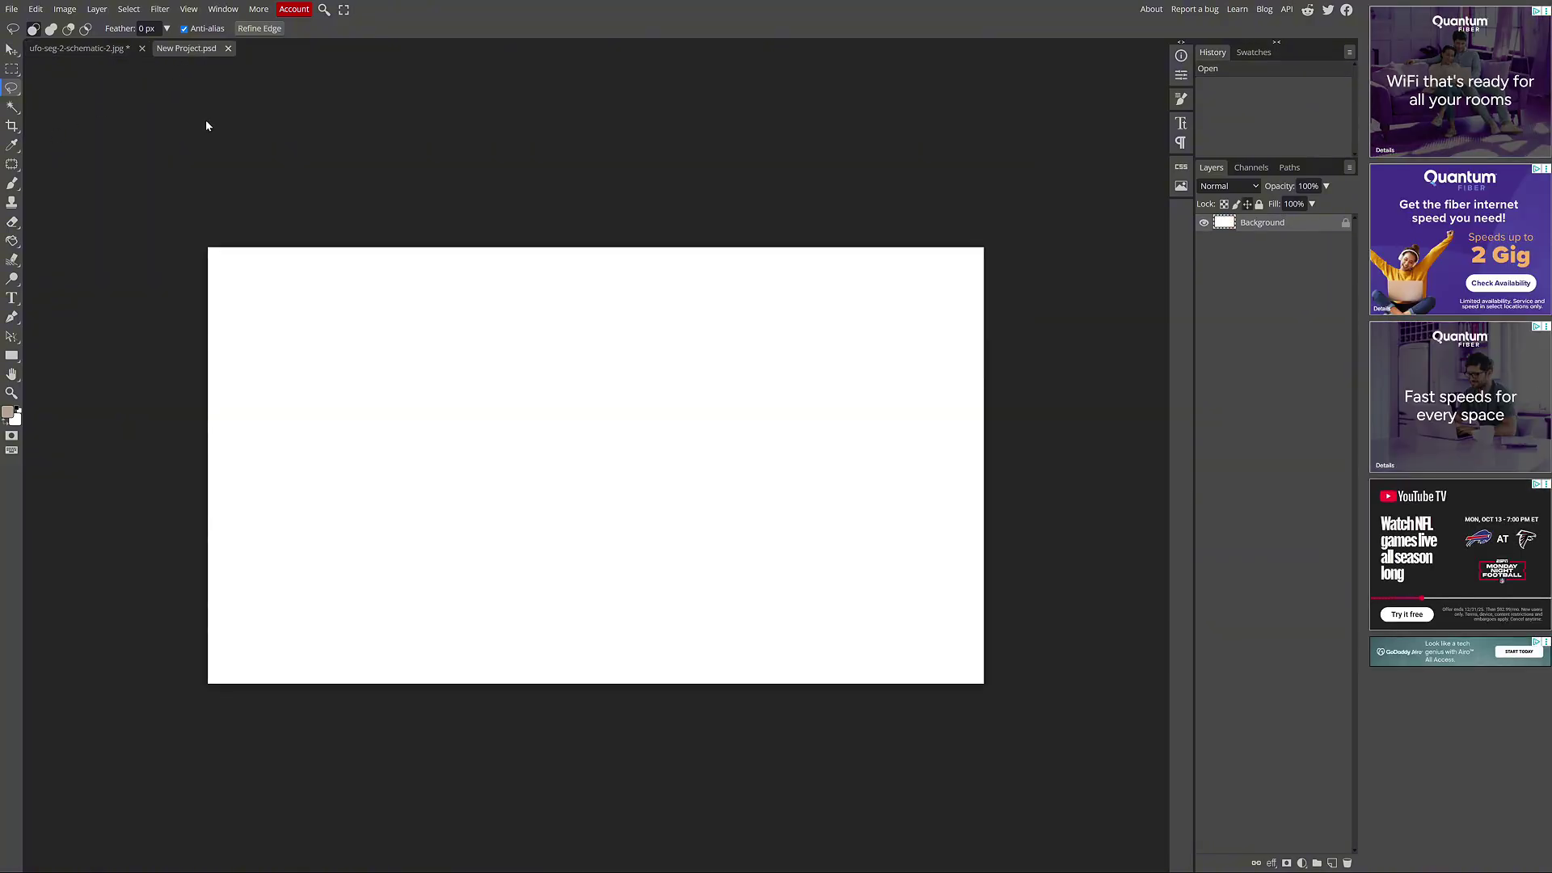
pyautogui.click(35, 9)
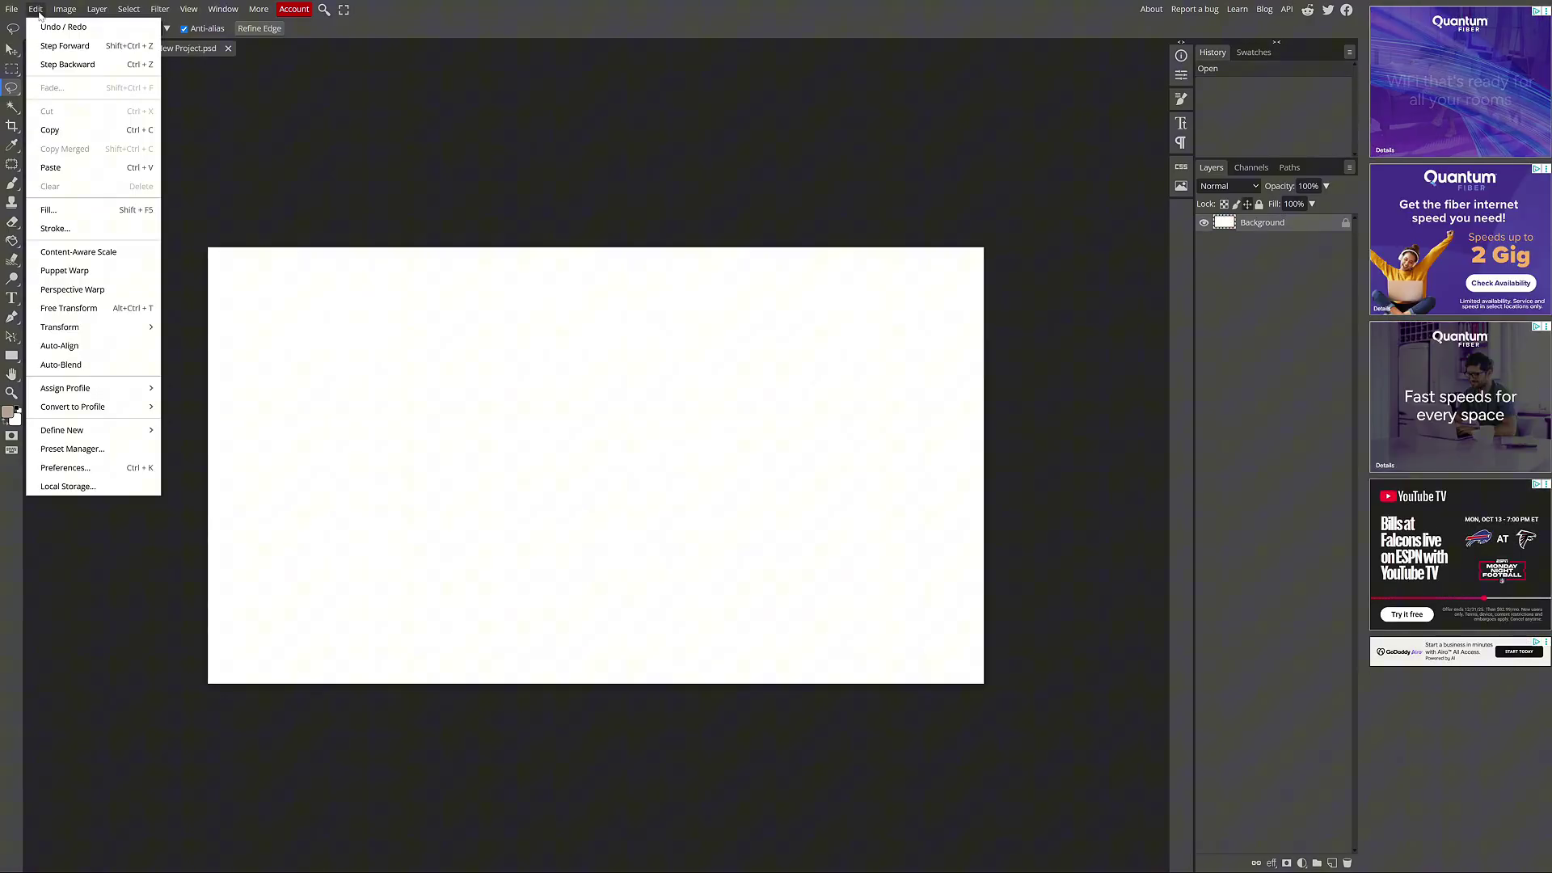
pyautogui.click(48, 167)
pyautogui.click(35, 9)
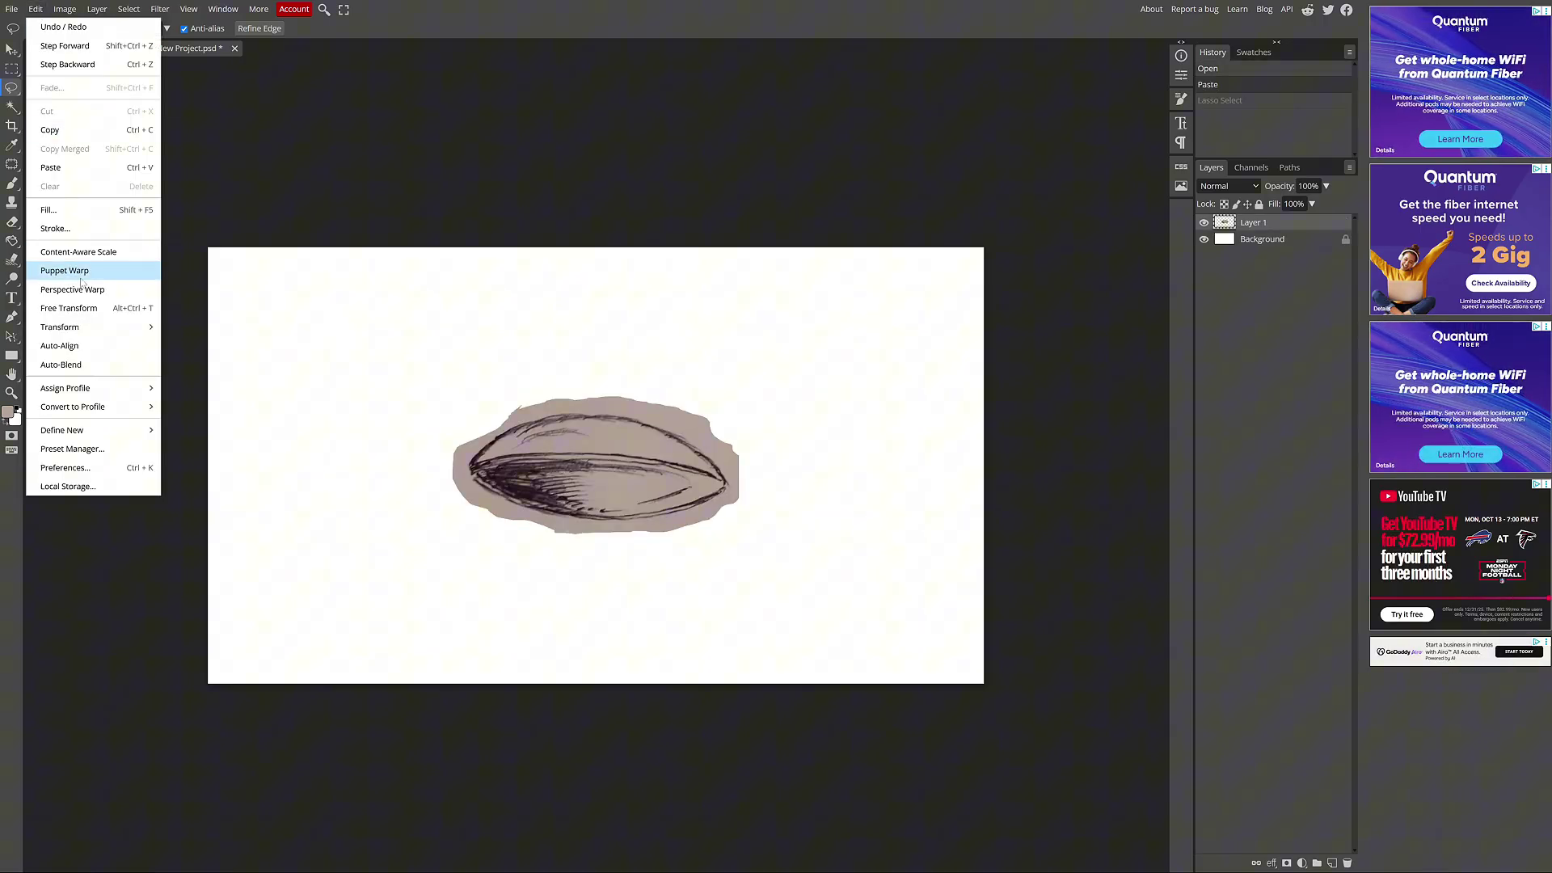
# Free-transform the UFO layer down to about 57.63% and move it toward the lower right
pyautogui.click(79, 312)
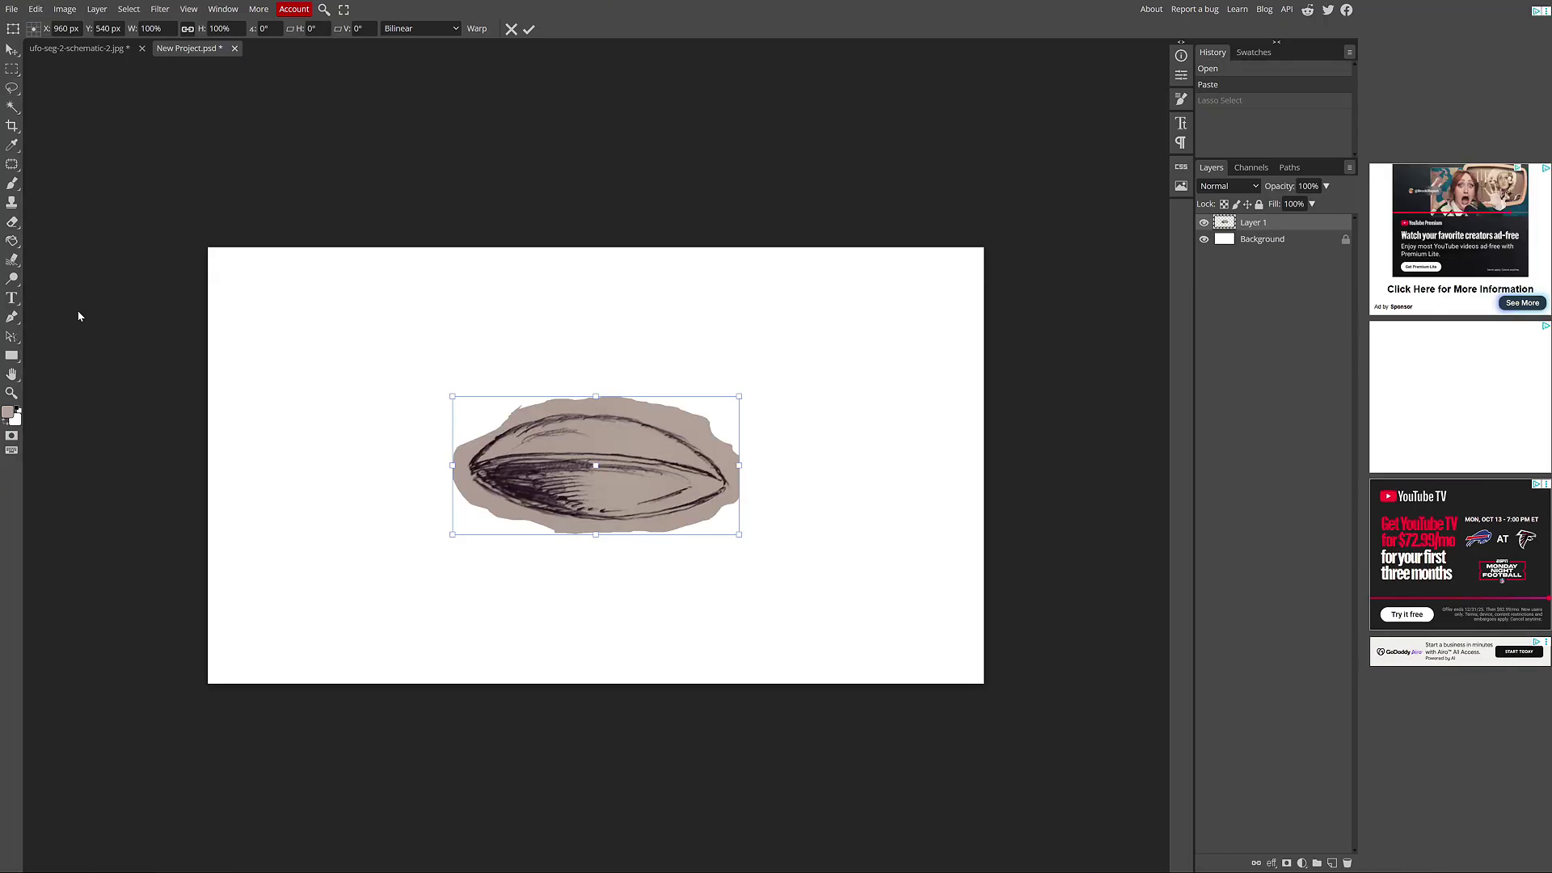
pyautogui.moveTo(454, 396); pyautogui.dragTo(574, 456)
pyautogui.moveTo(672, 494); pyautogui.dragTo(883, 615)
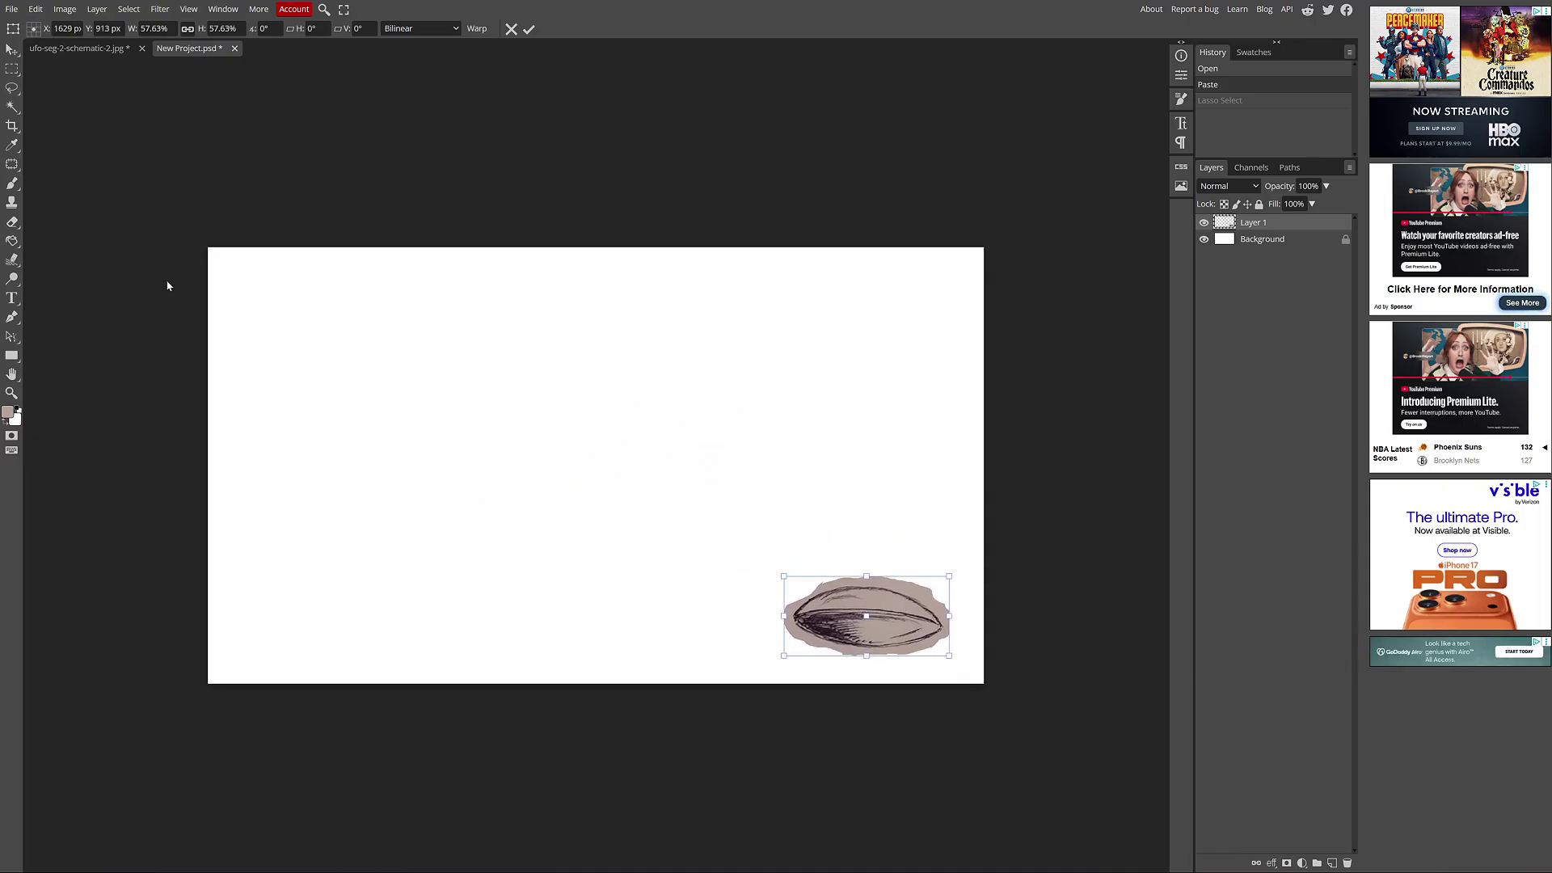
# Apply the transform and fill the white canvas area with the sampled beige paper colour
pyautogui.press('Return')
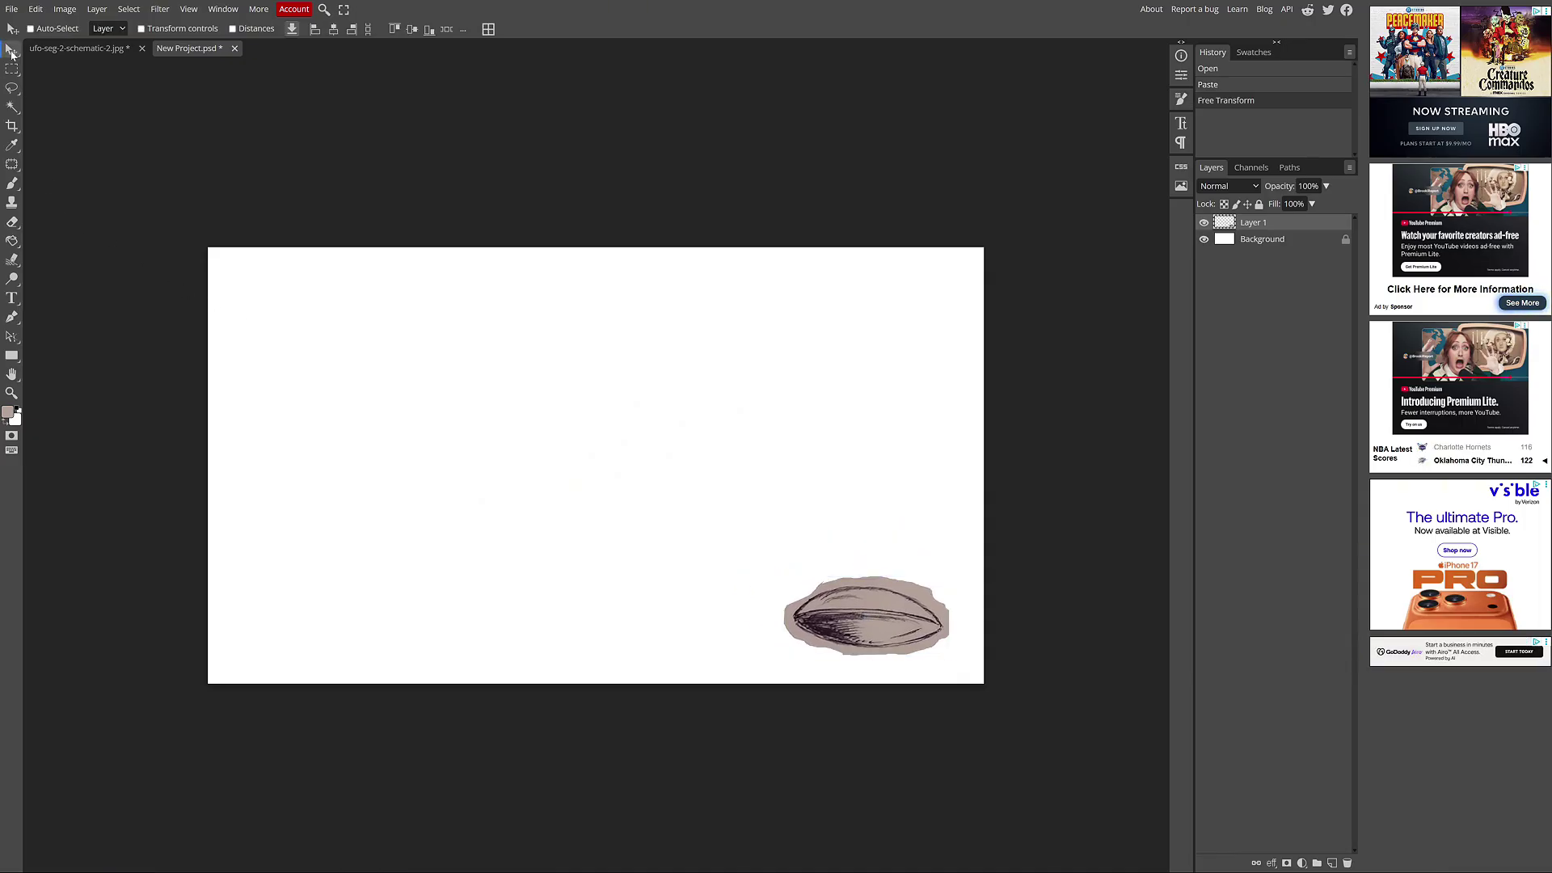
pyautogui.click(12, 146)
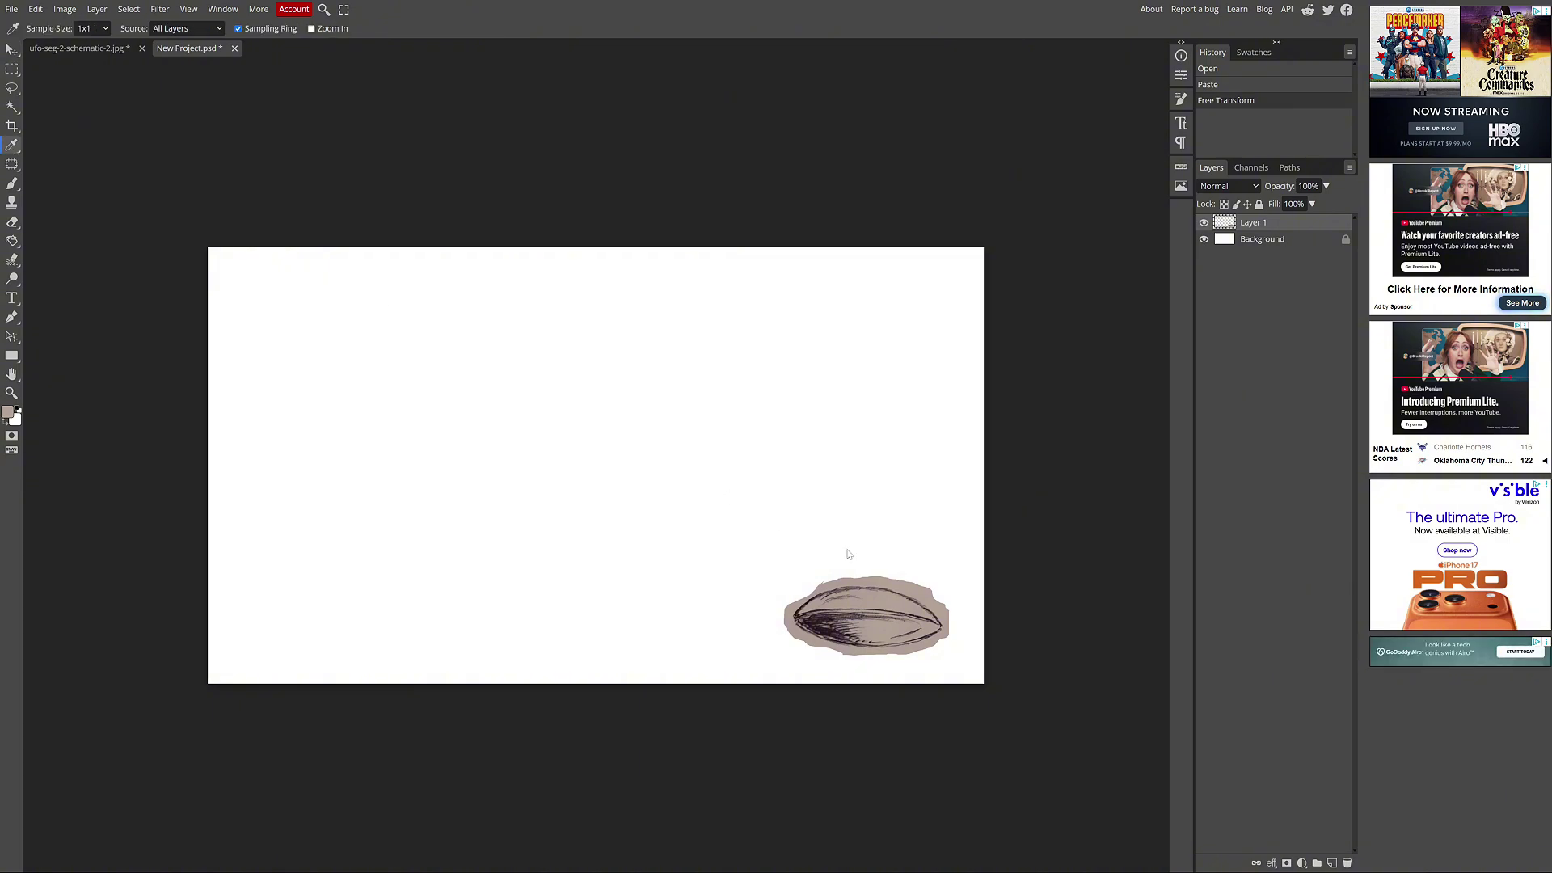
pyautogui.click(887, 582)
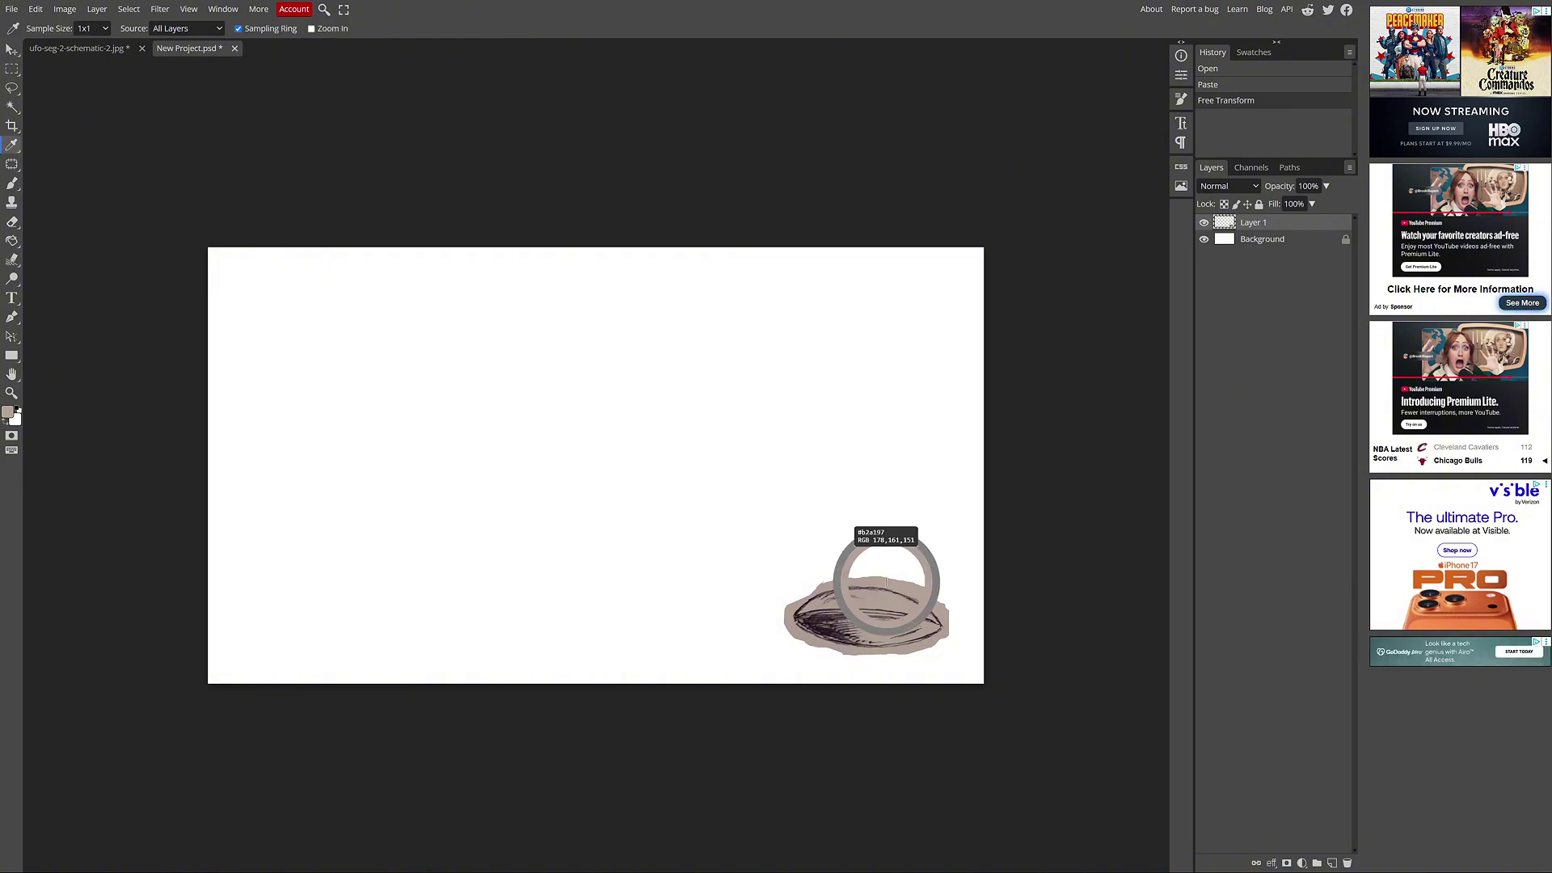
pyautogui.click(13, 243)
pyautogui.click(382, 358)
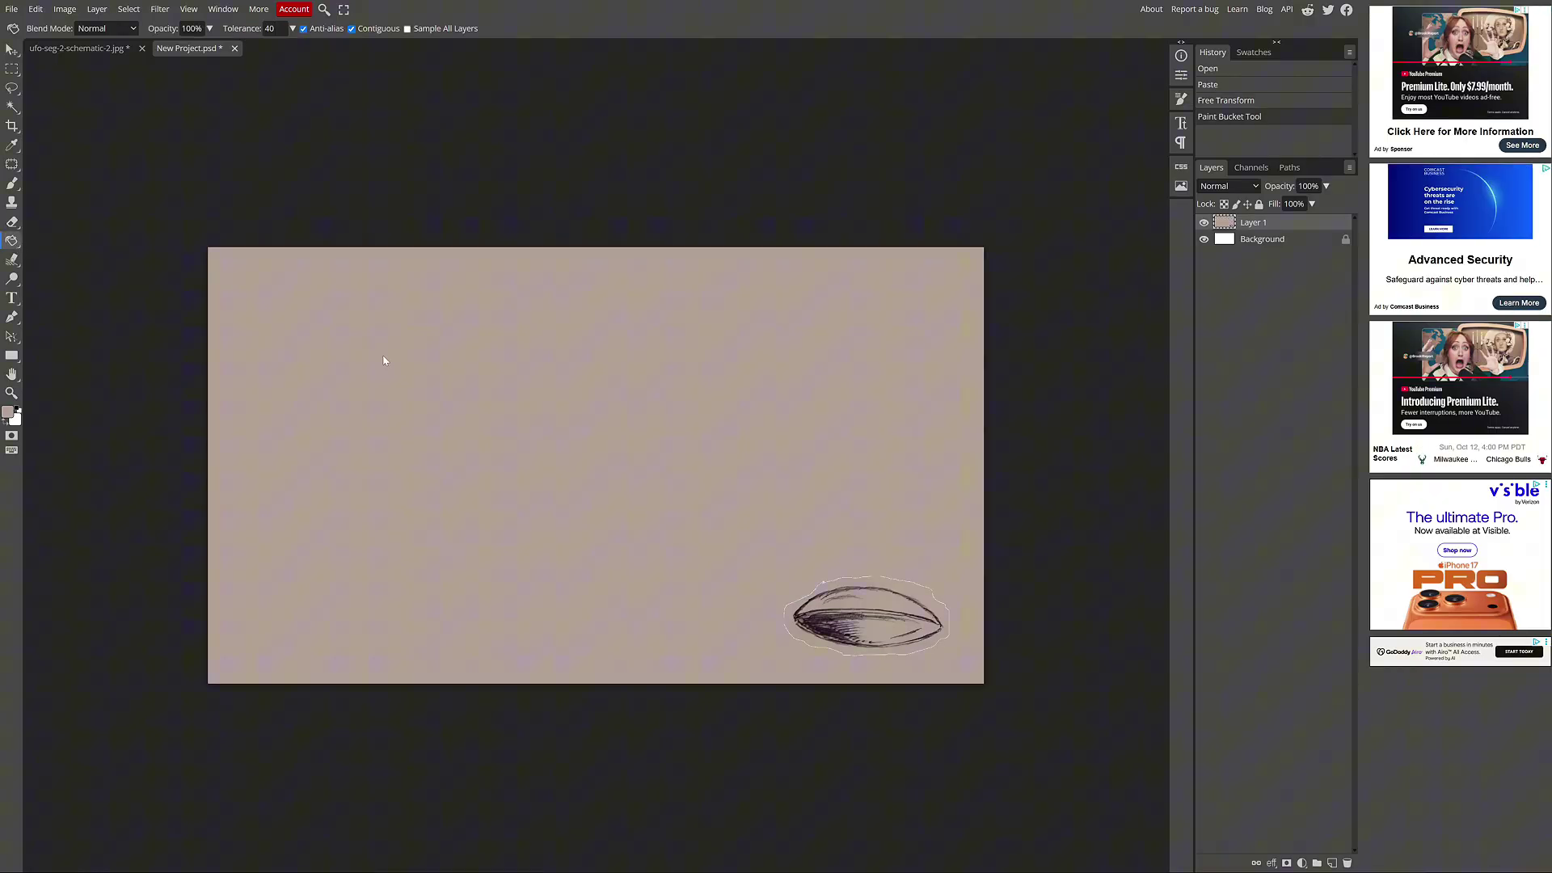
# Zoom in, brush out the white fringe around the sketch, then fit the whole document in view
pyautogui.click(11, 393)
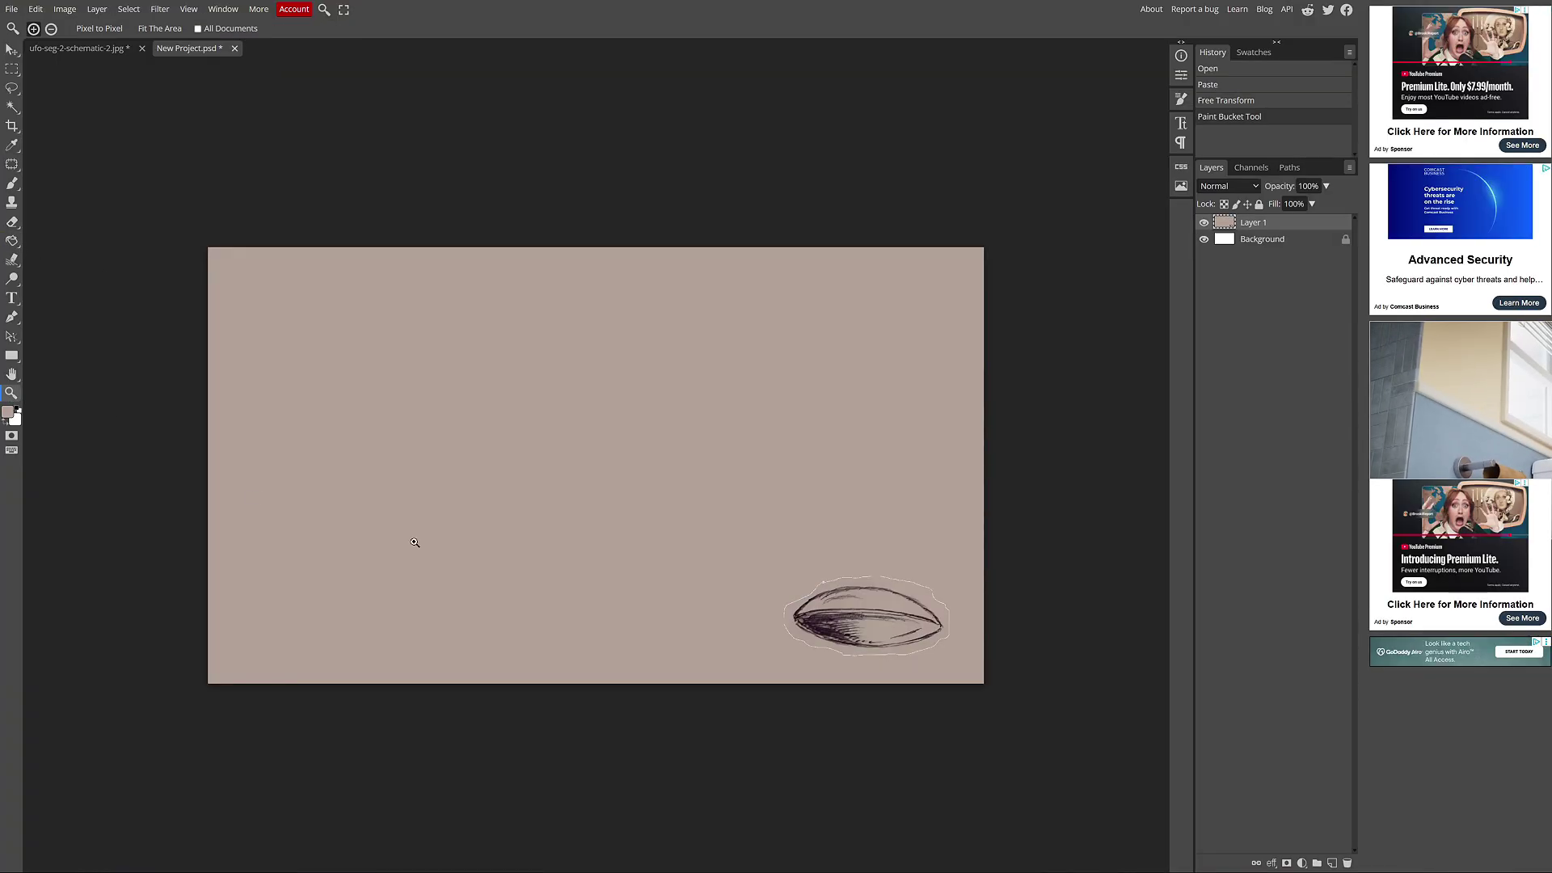
pyautogui.click(927, 640)
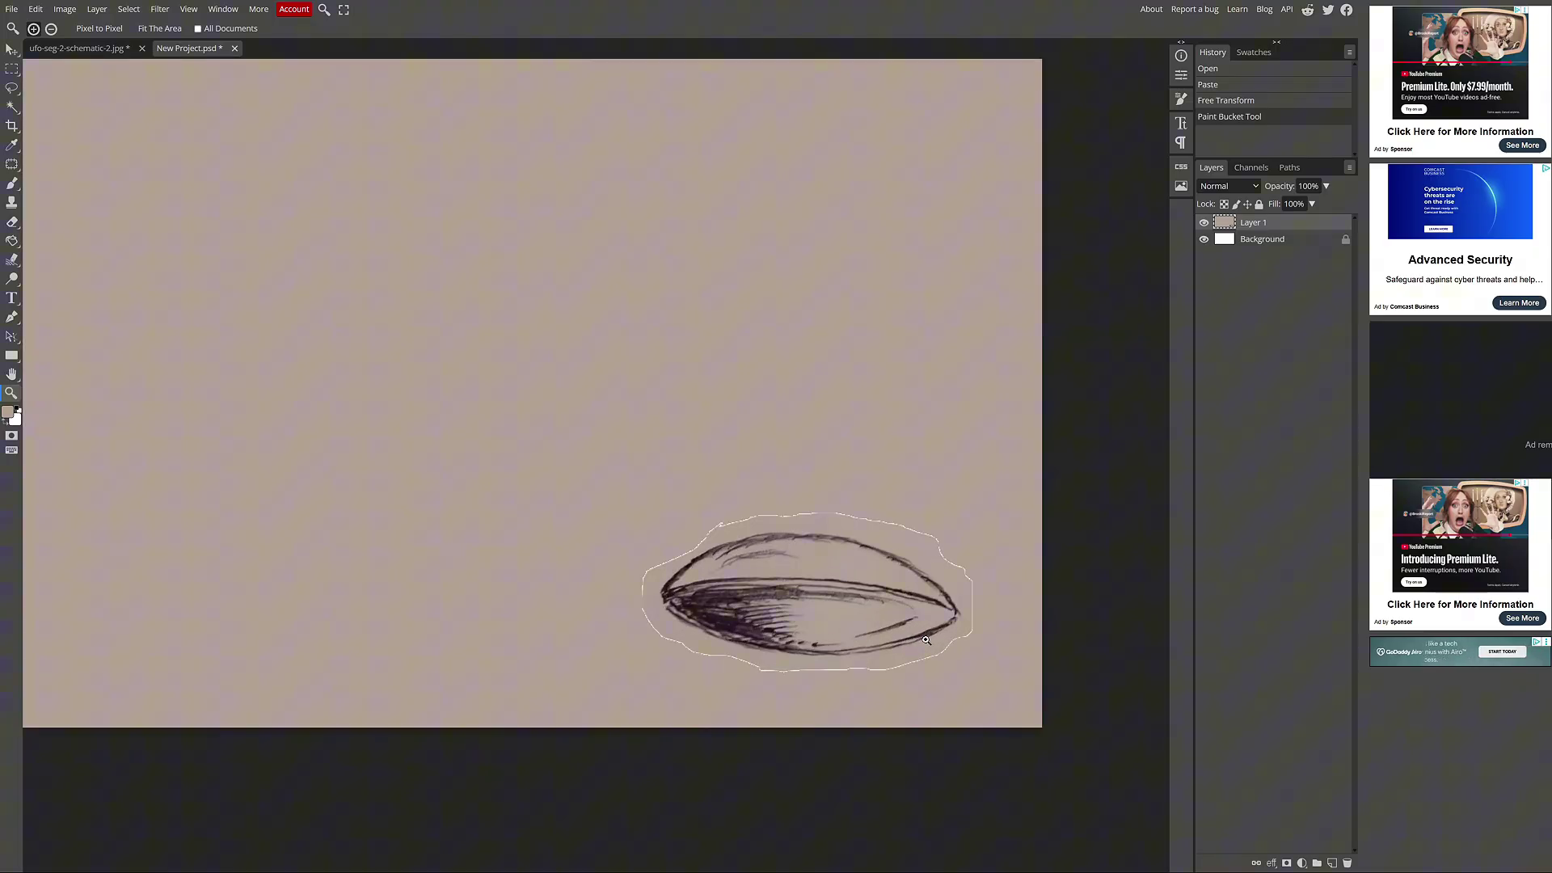
pyautogui.click(926, 640)
pyautogui.click(925, 639)
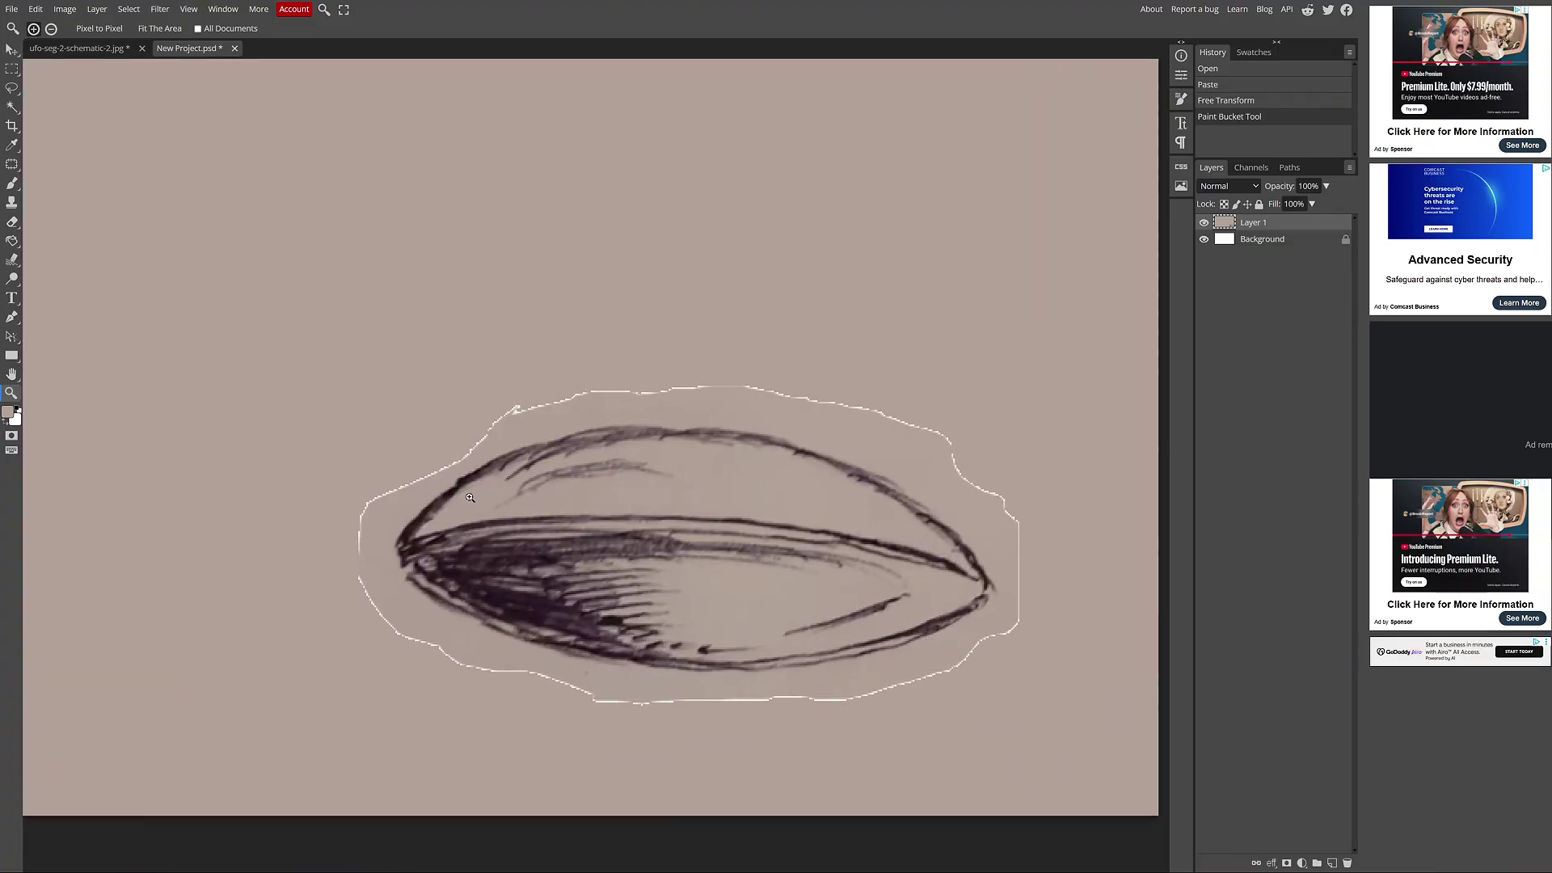
pyautogui.click(12, 187)
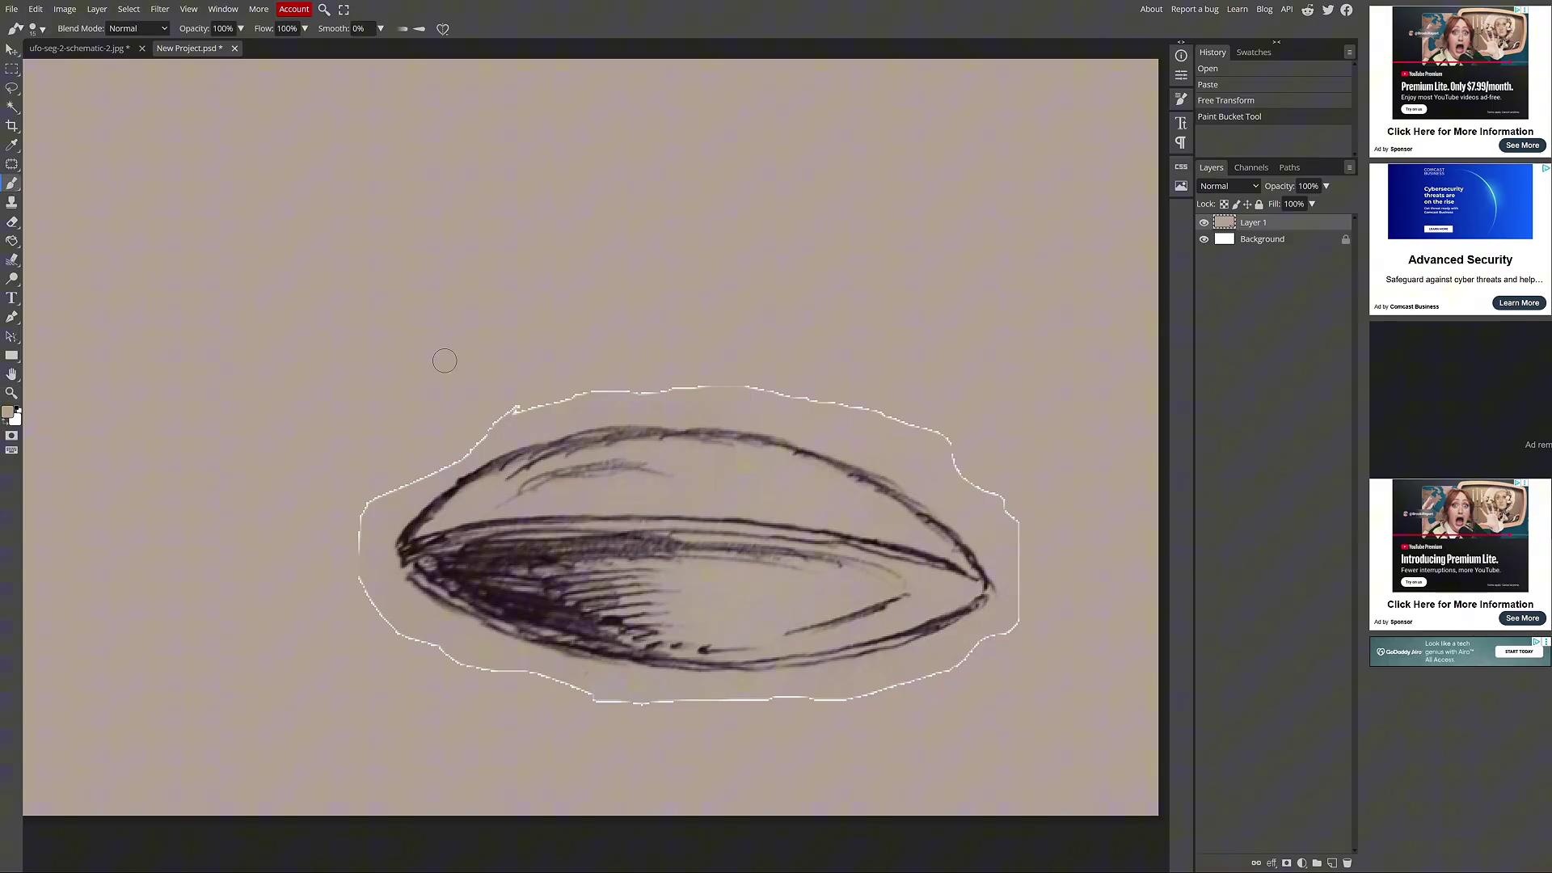
pyautogui.moveTo(720, 389)
pyautogui.mouseDown()
pyautogui.moveTo(896, 422)
pyautogui.moveTo(965, 464)
pyautogui.moveTo(1022, 547)
pyautogui.moveTo(1003, 633)
pyautogui.moveTo(911, 684)
pyautogui.moveTo(814, 704)
pyautogui.moveTo(622, 703)
pyautogui.moveTo(455, 664)
pyautogui.moveTo(380, 620)
pyautogui.moveTo(358, 551)
pyautogui.moveTo(396, 493)
pyautogui.moveTo(507, 412)
pyautogui.mouseUp()
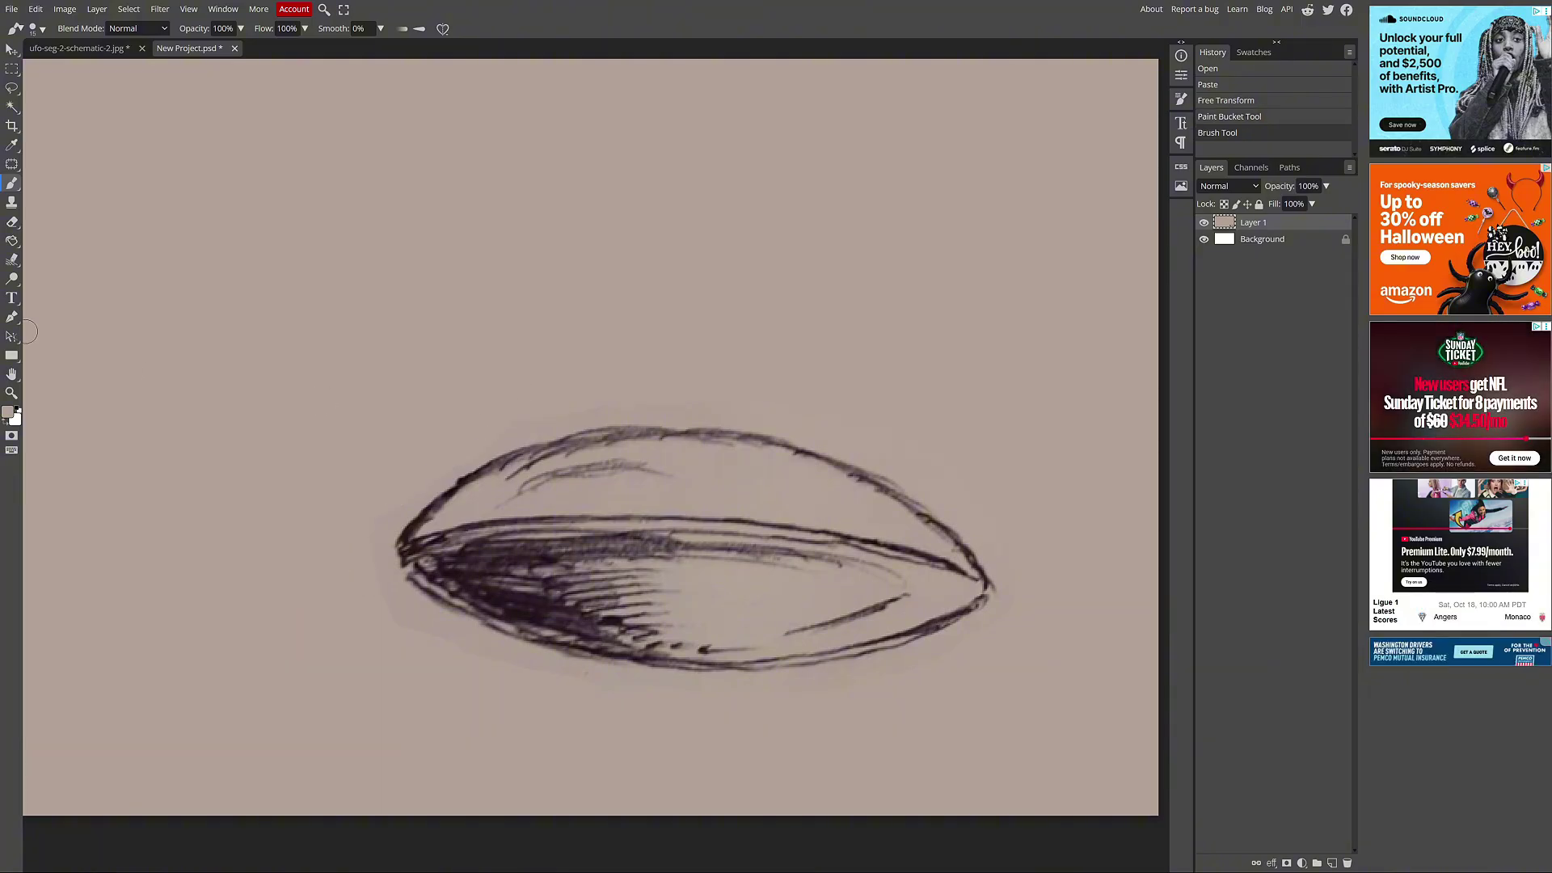
pyautogui.click(12, 395)
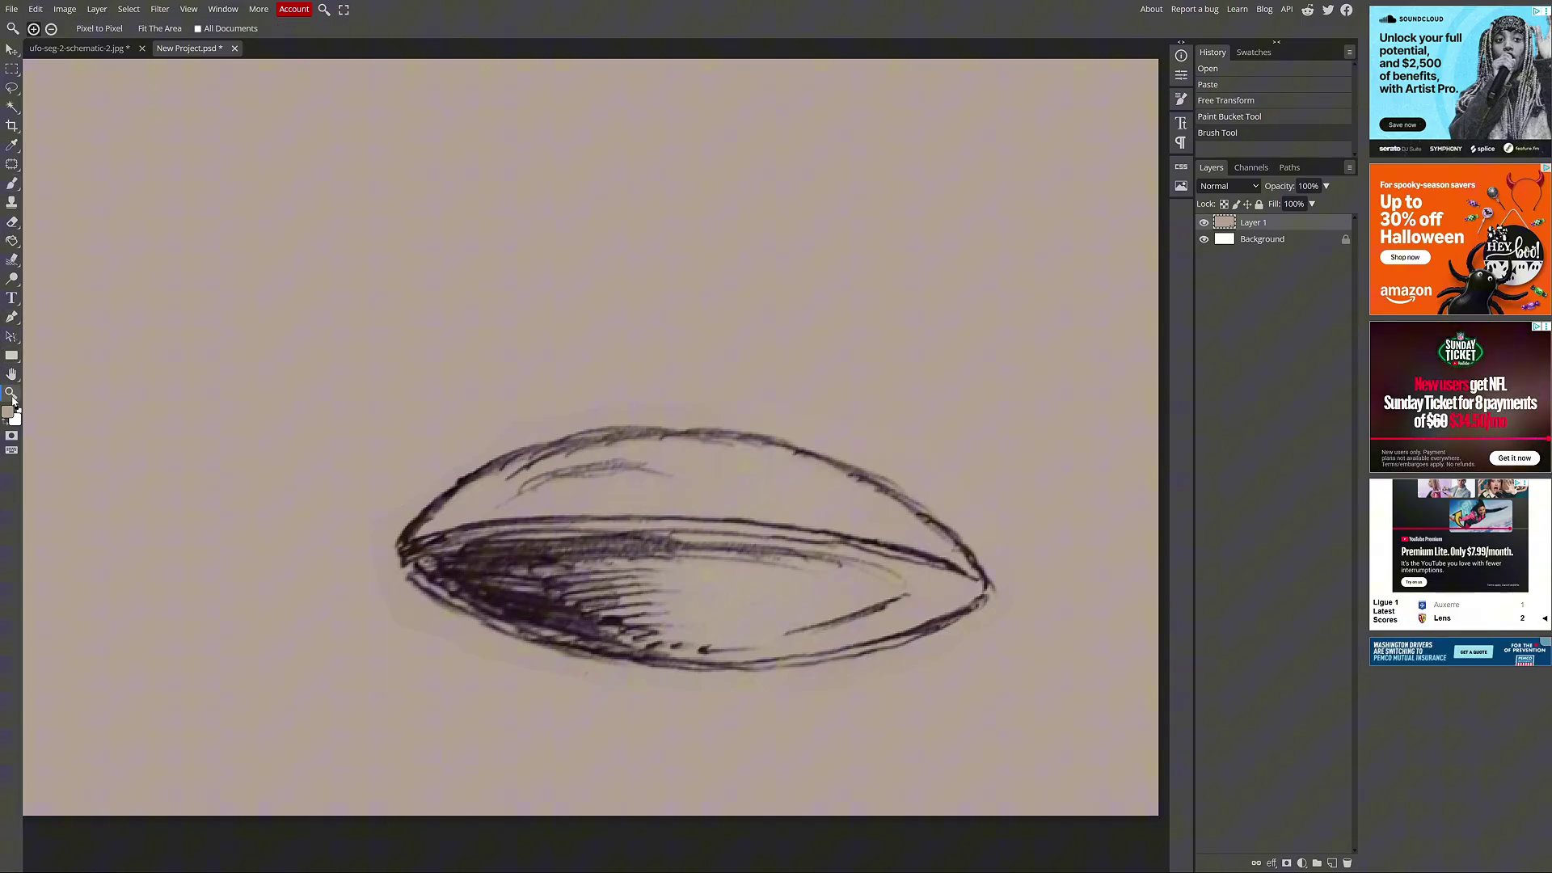
pyautogui.rightClick(140, 365)
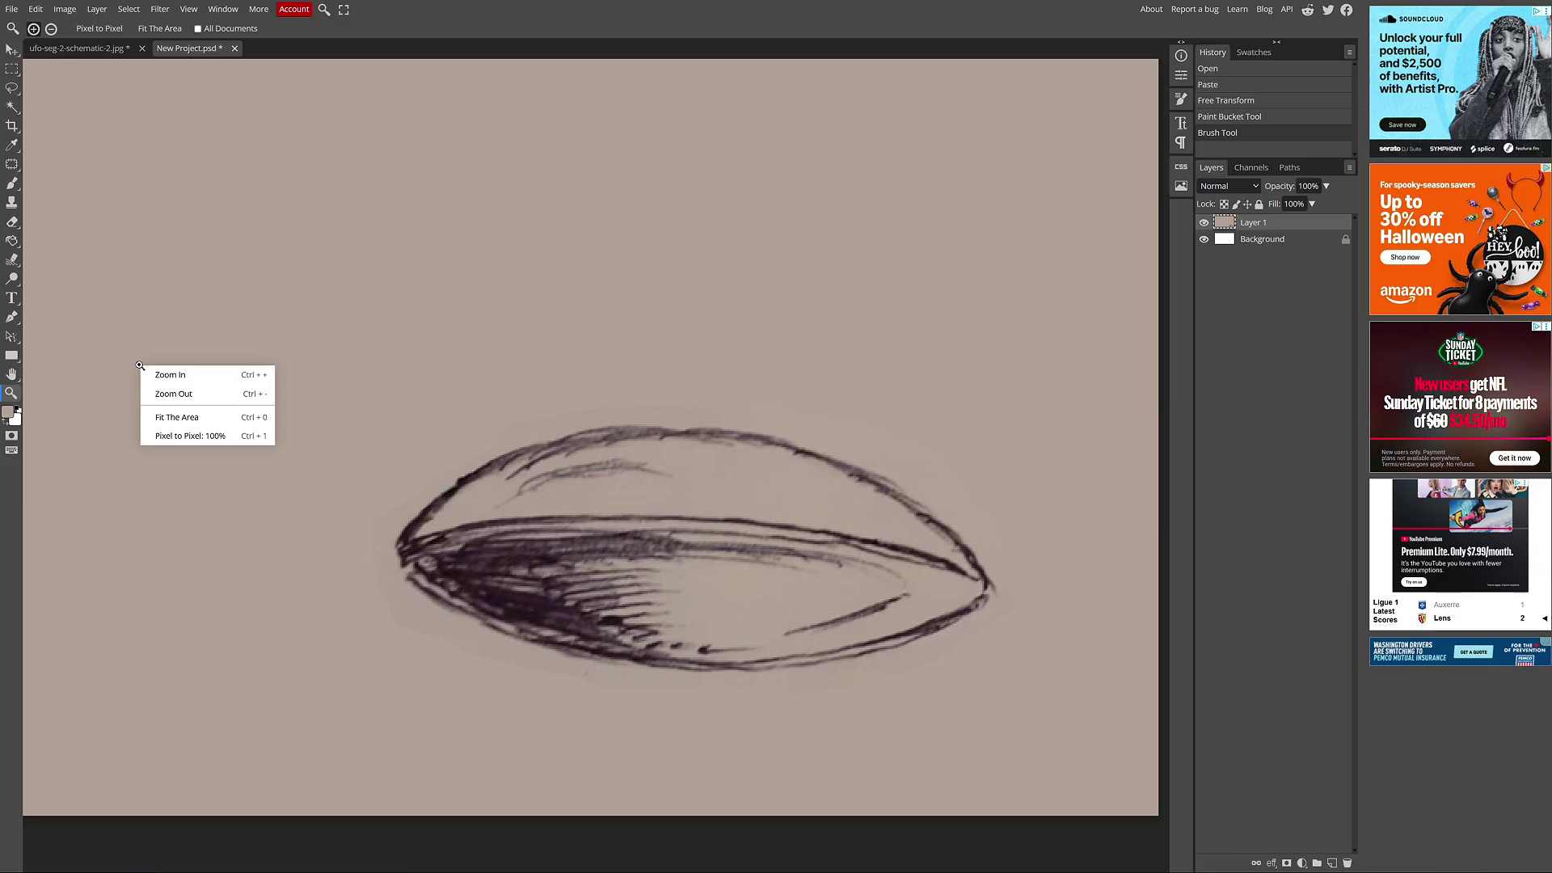
pyautogui.click(166, 422)
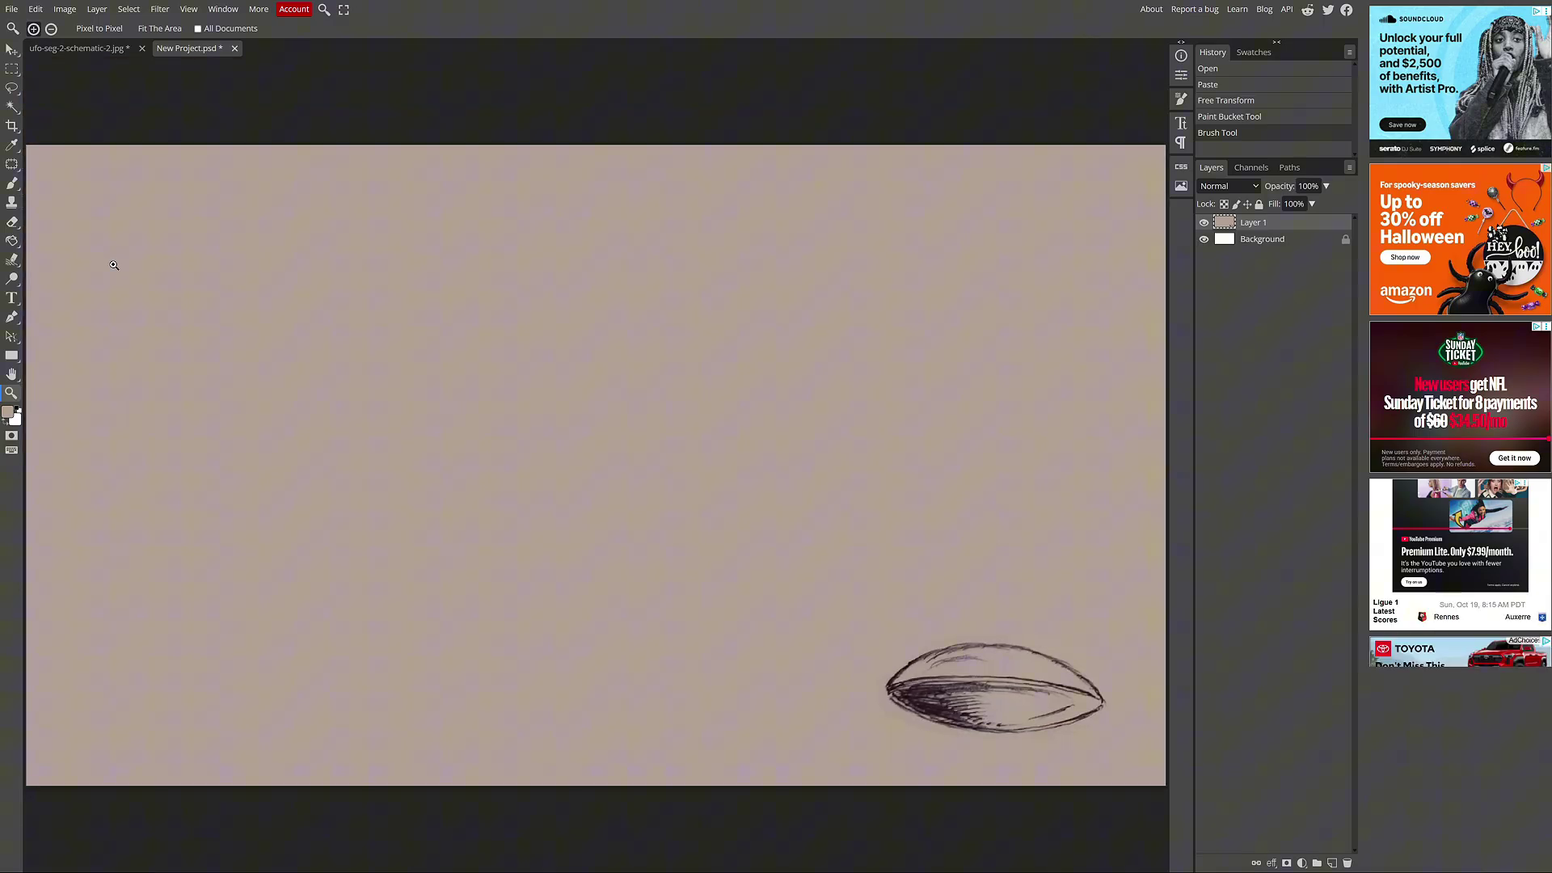
# Start a PNG export of the 1920x1080 project and rename the file to UFO-base
pyautogui.click(12, 9)
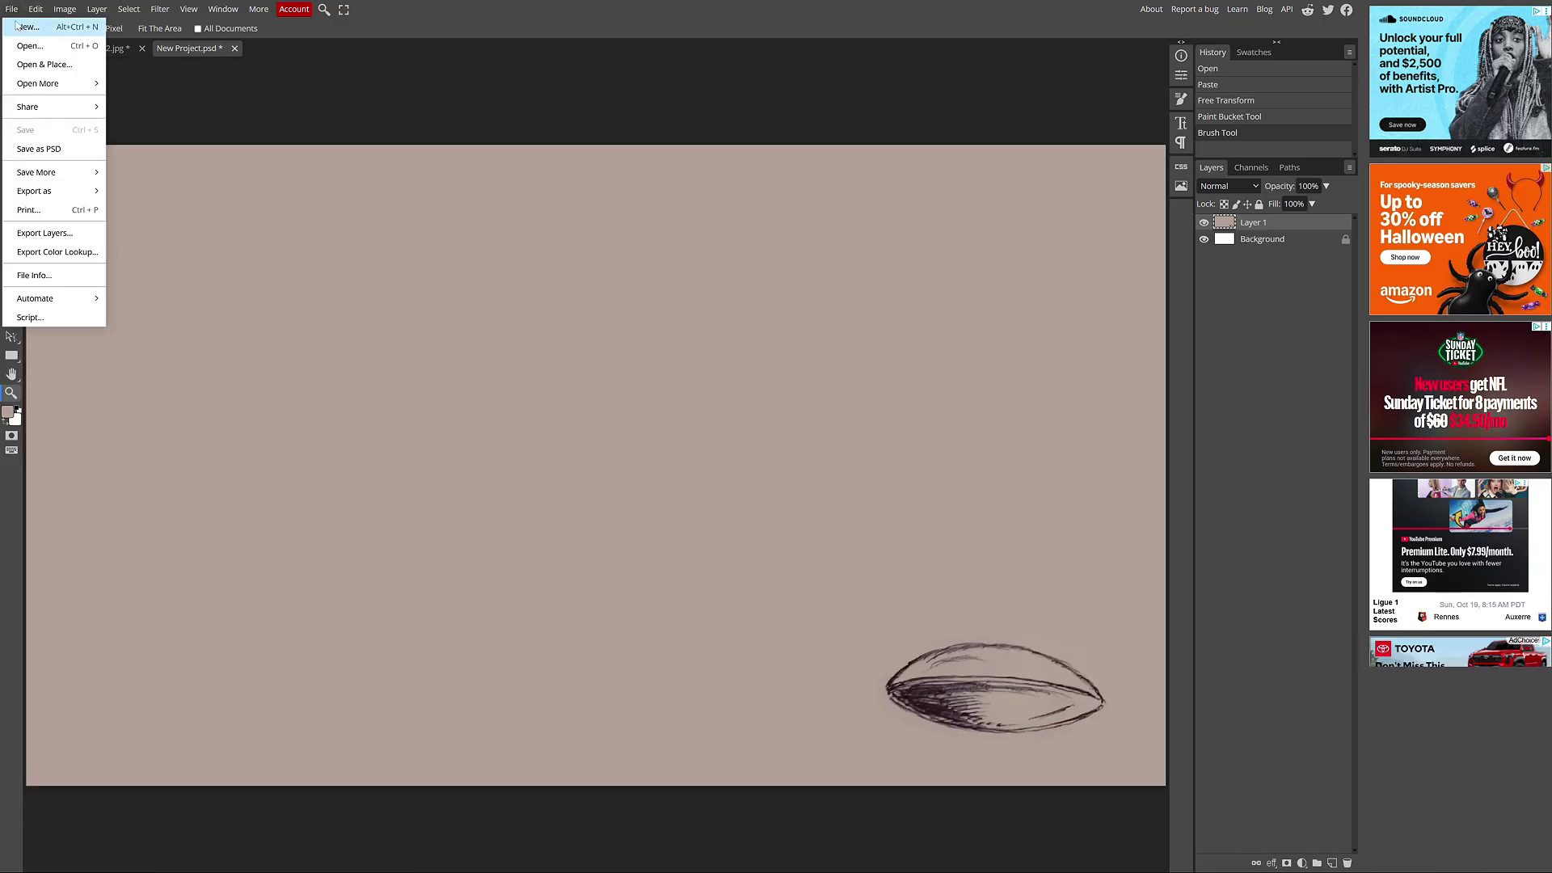
pyautogui.moveTo(49, 191)
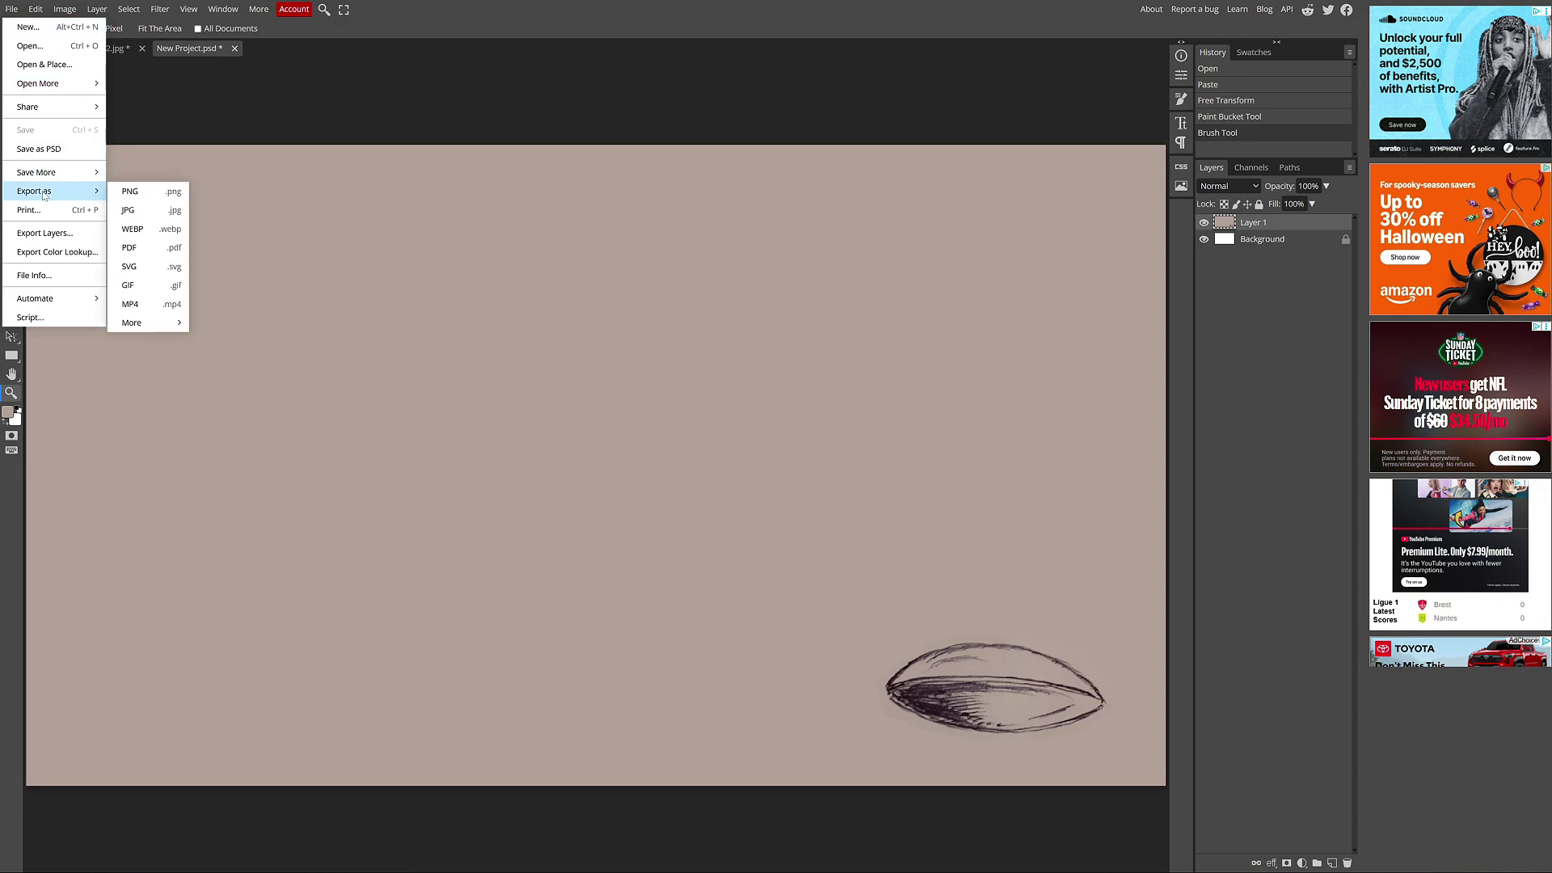
pyautogui.click(128, 192)
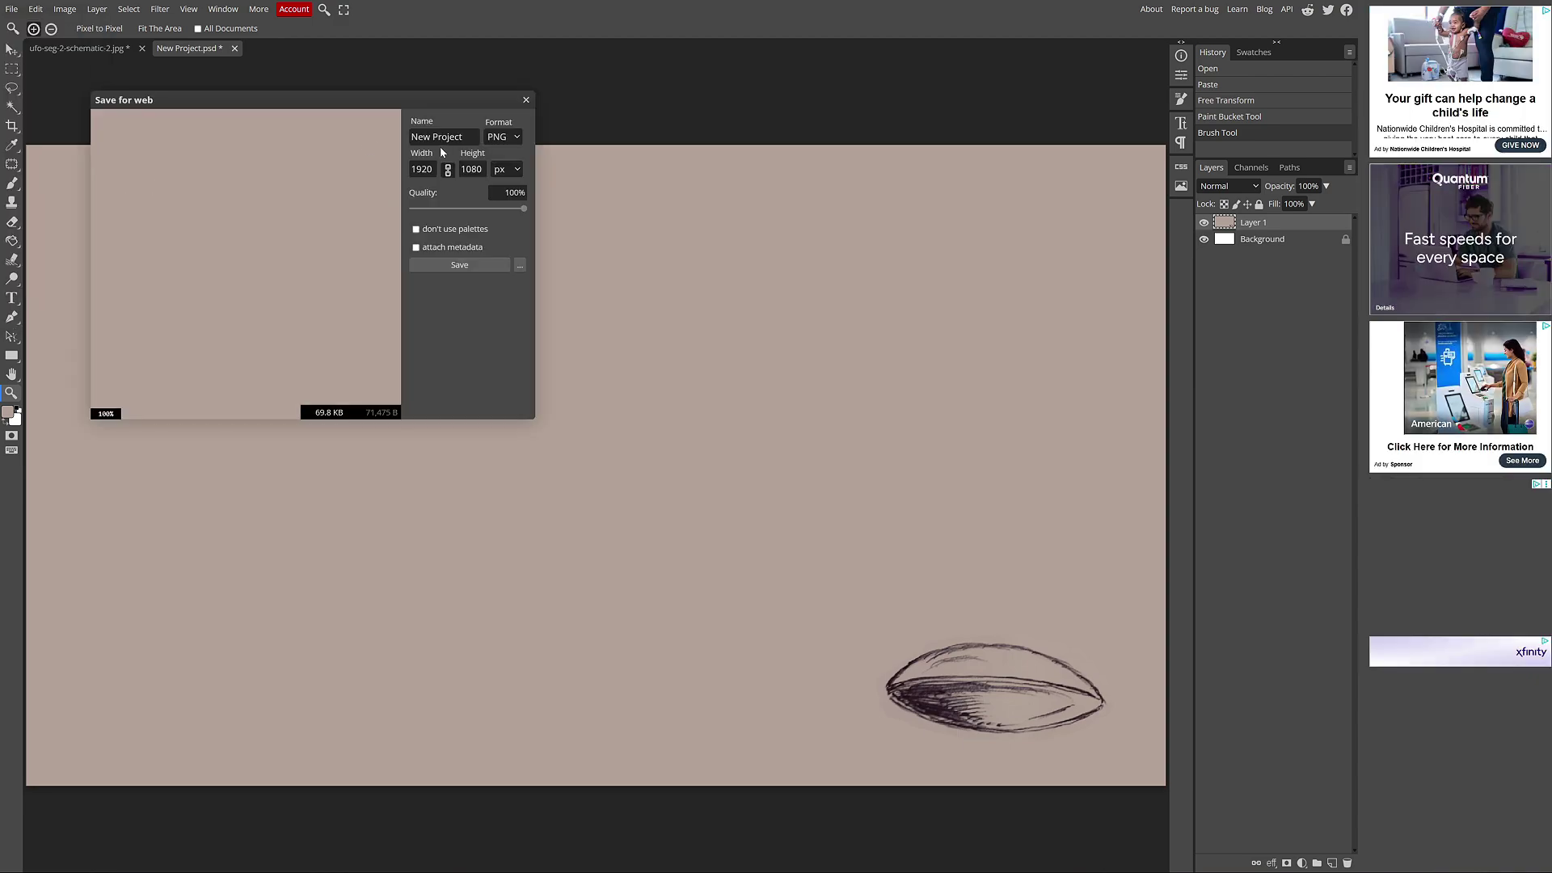
pyautogui.moveTo(465, 136); pyautogui.dragTo(399, 136)
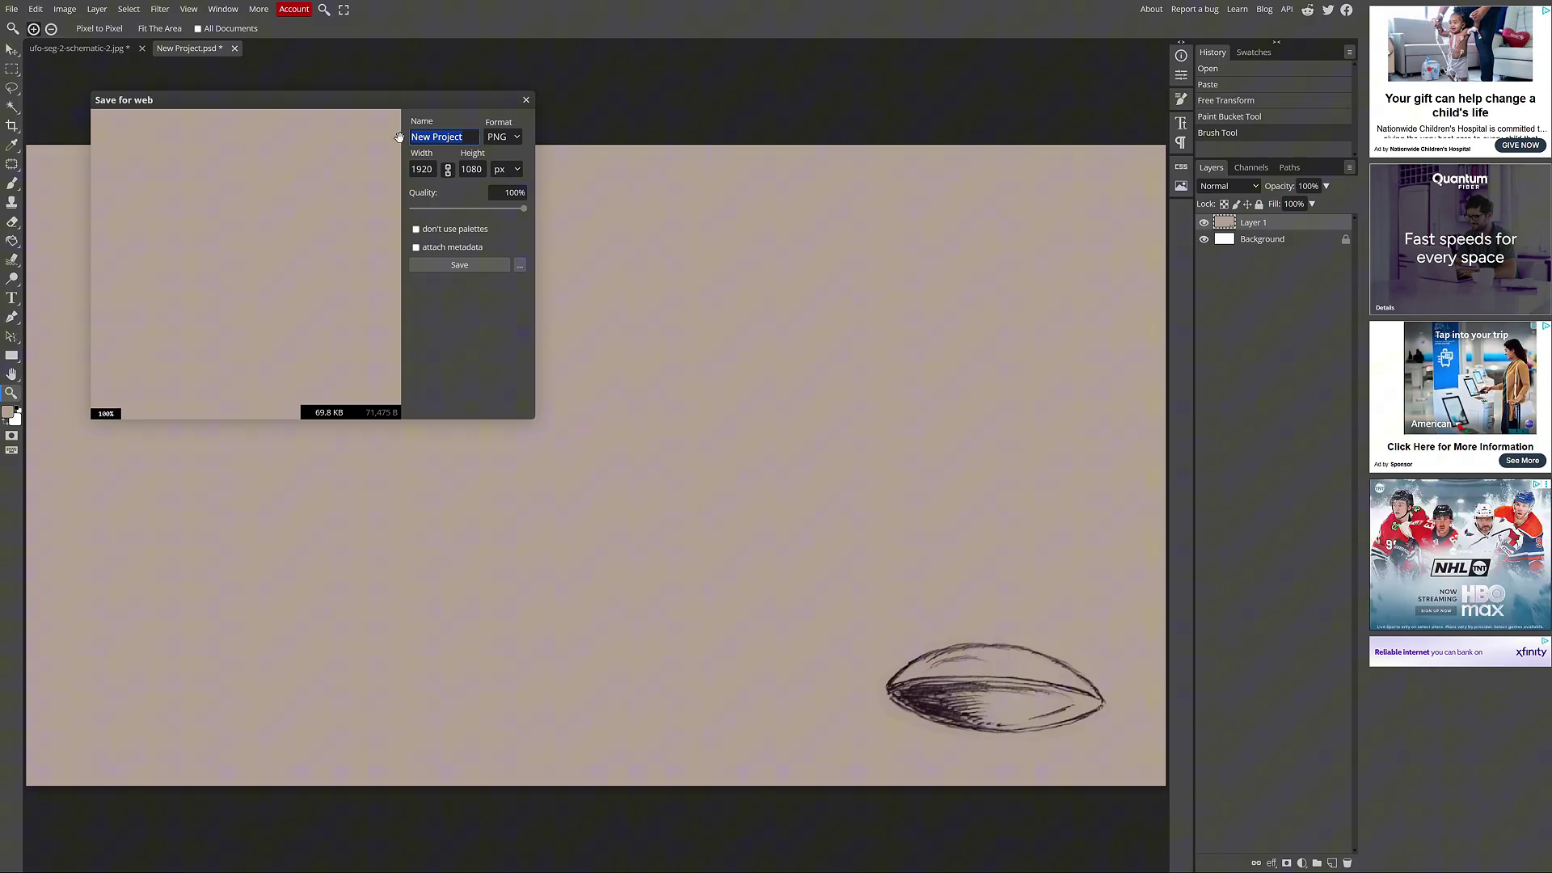
pyautogui.write('UFO-base')
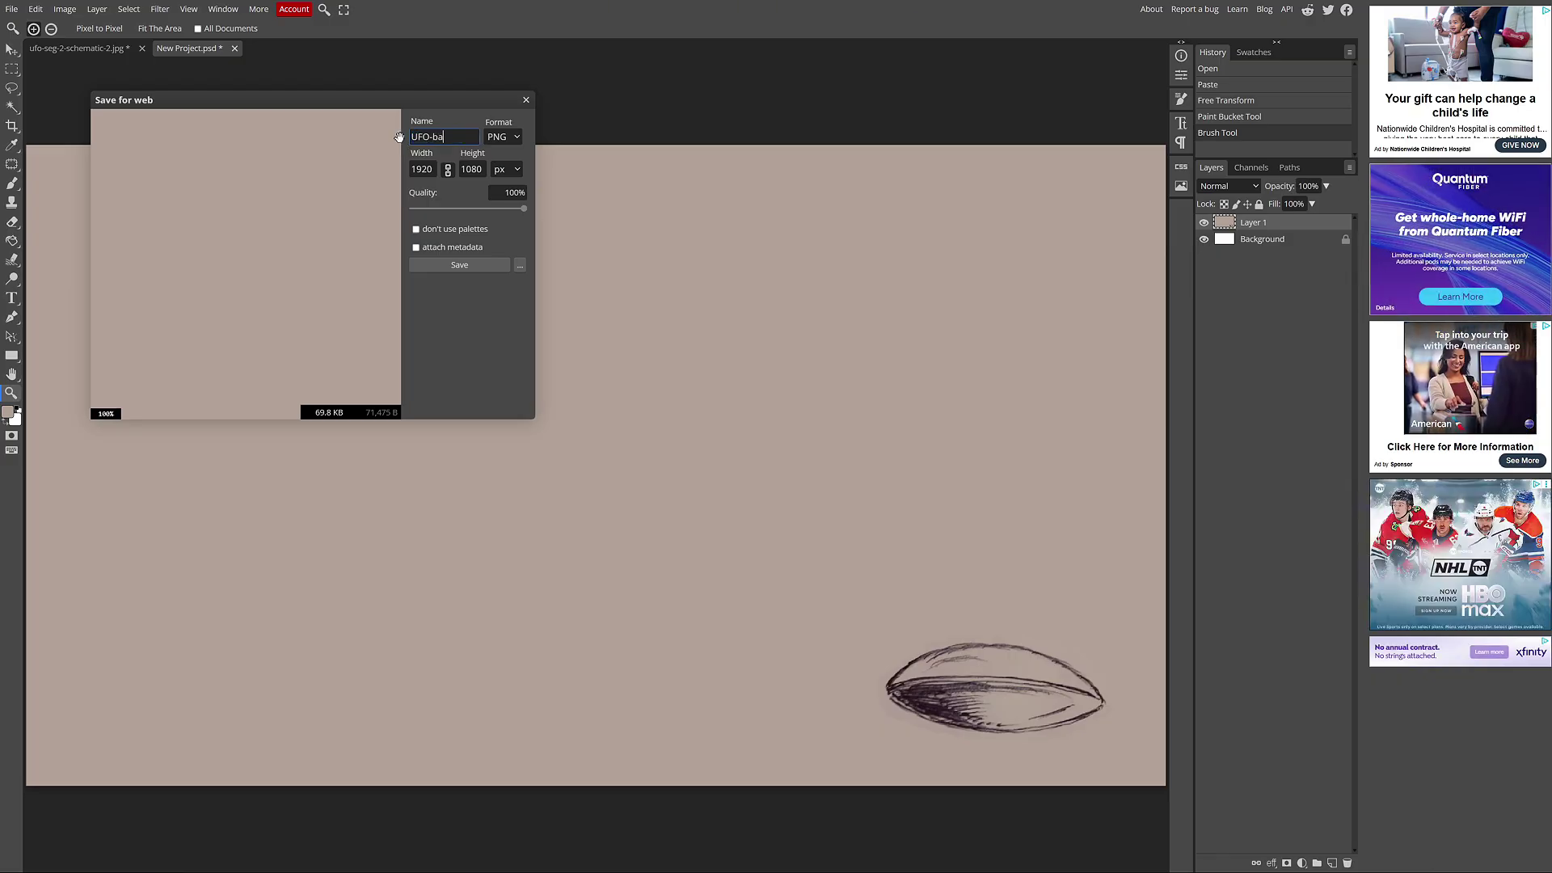
# Save the UFO-base PNG, then pan ComfyUI's workflow past the two Load Image nodes to the prompt nodes
pyautogui.click(459, 265)
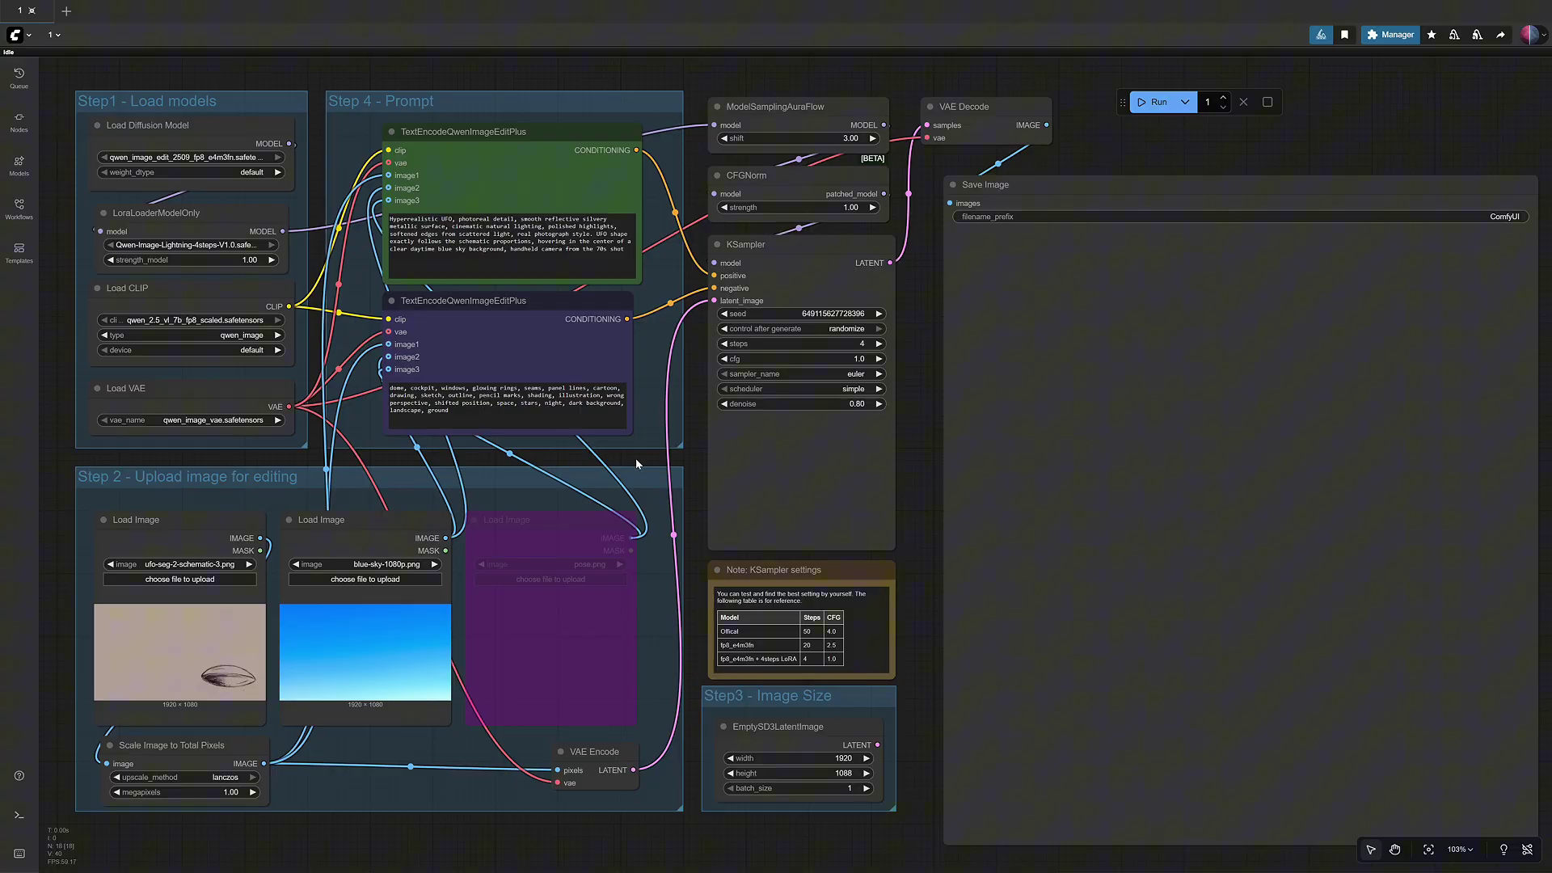
pyautogui.hscroll(-5, 637, 463)
pyautogui.scroll(-2, 636, 463)
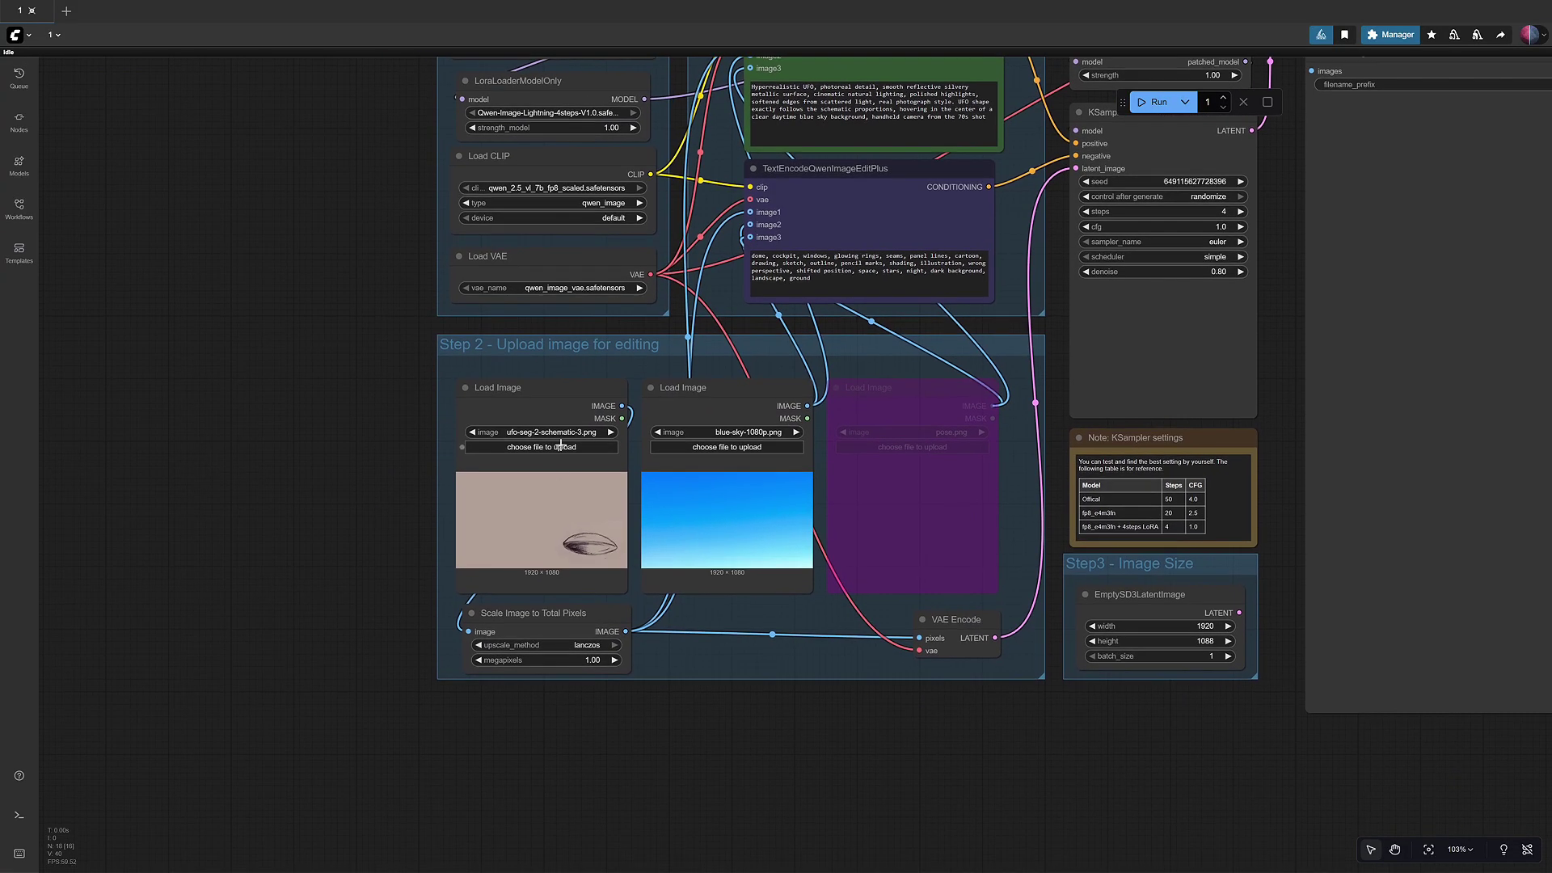
pyautogui.scroll(9, 560, 445)
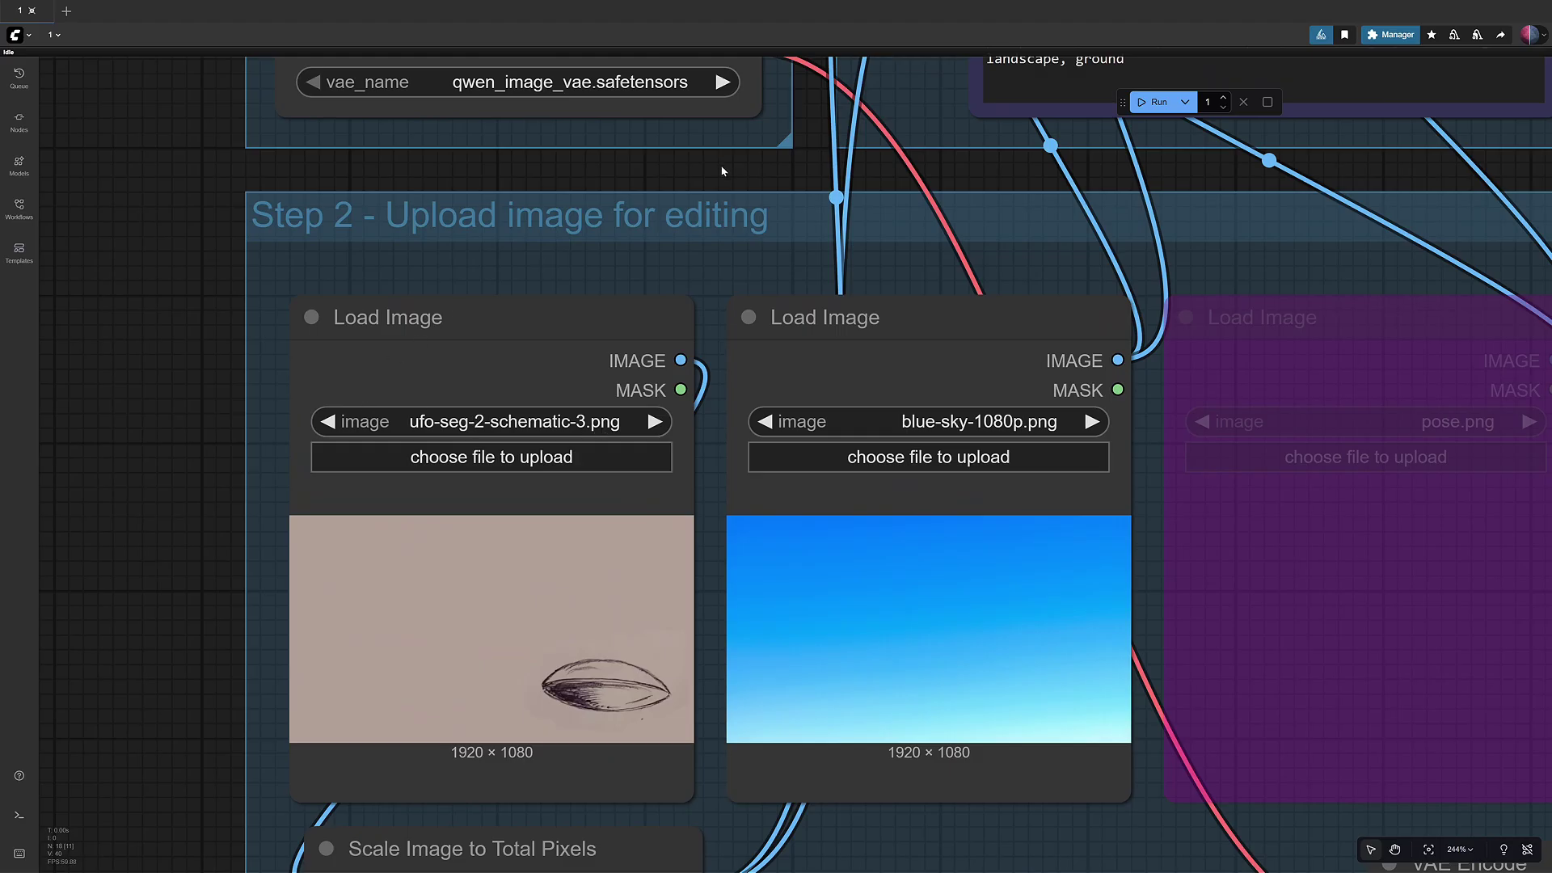
pyautogui.moveTo(722, 173); pyautogui.dragTo(162, 871)
pyautogui.scroll(5, 1059, 472)
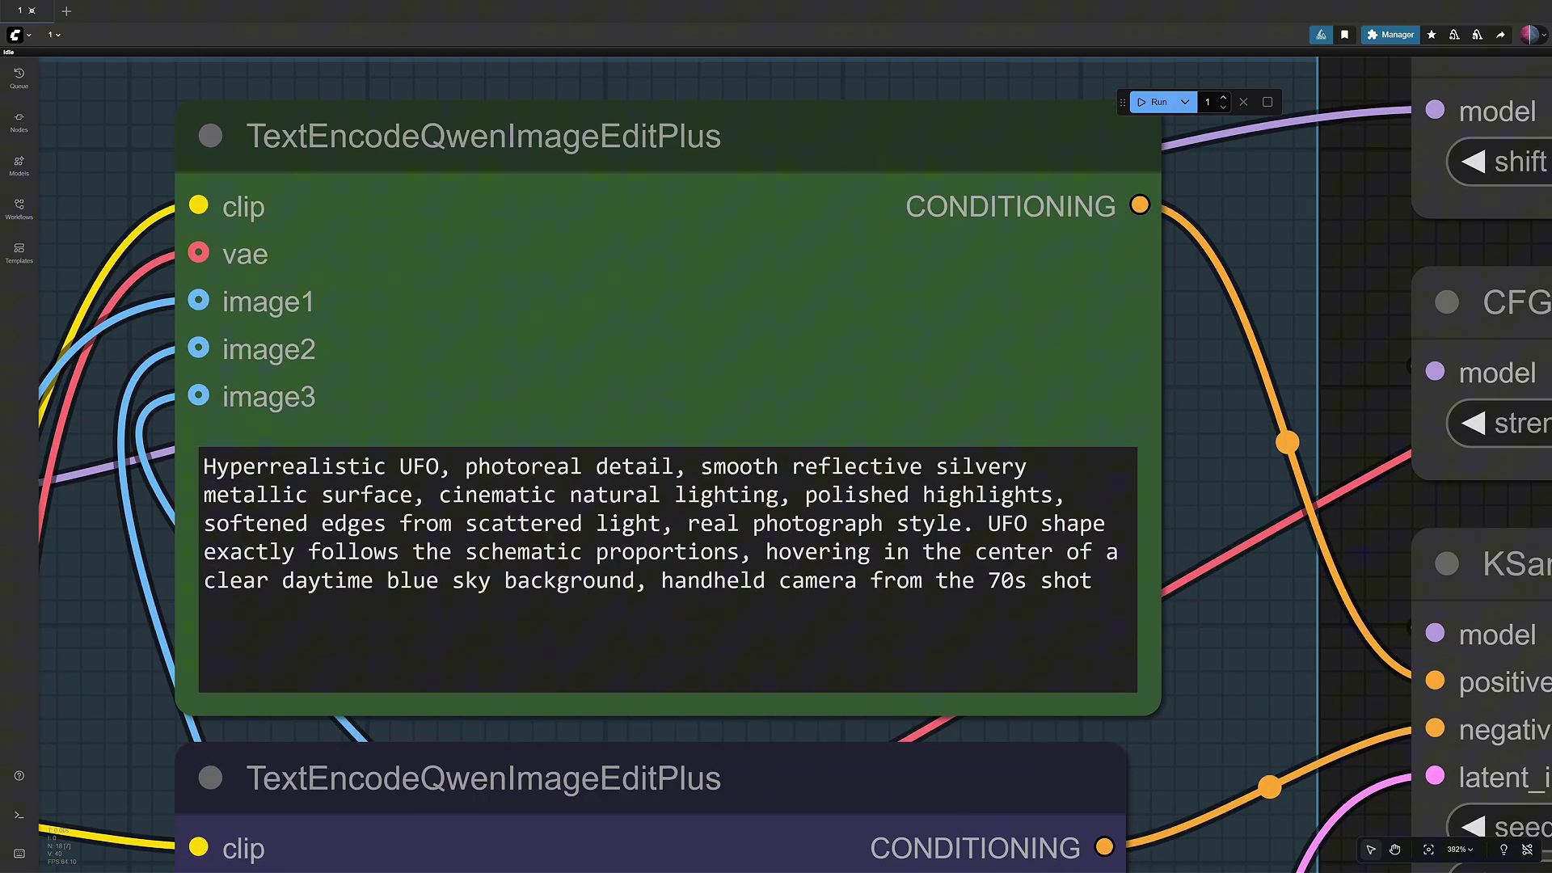
pyautogui.moveTo(1379, 536); pyautogui.dragTo(1408, 18)
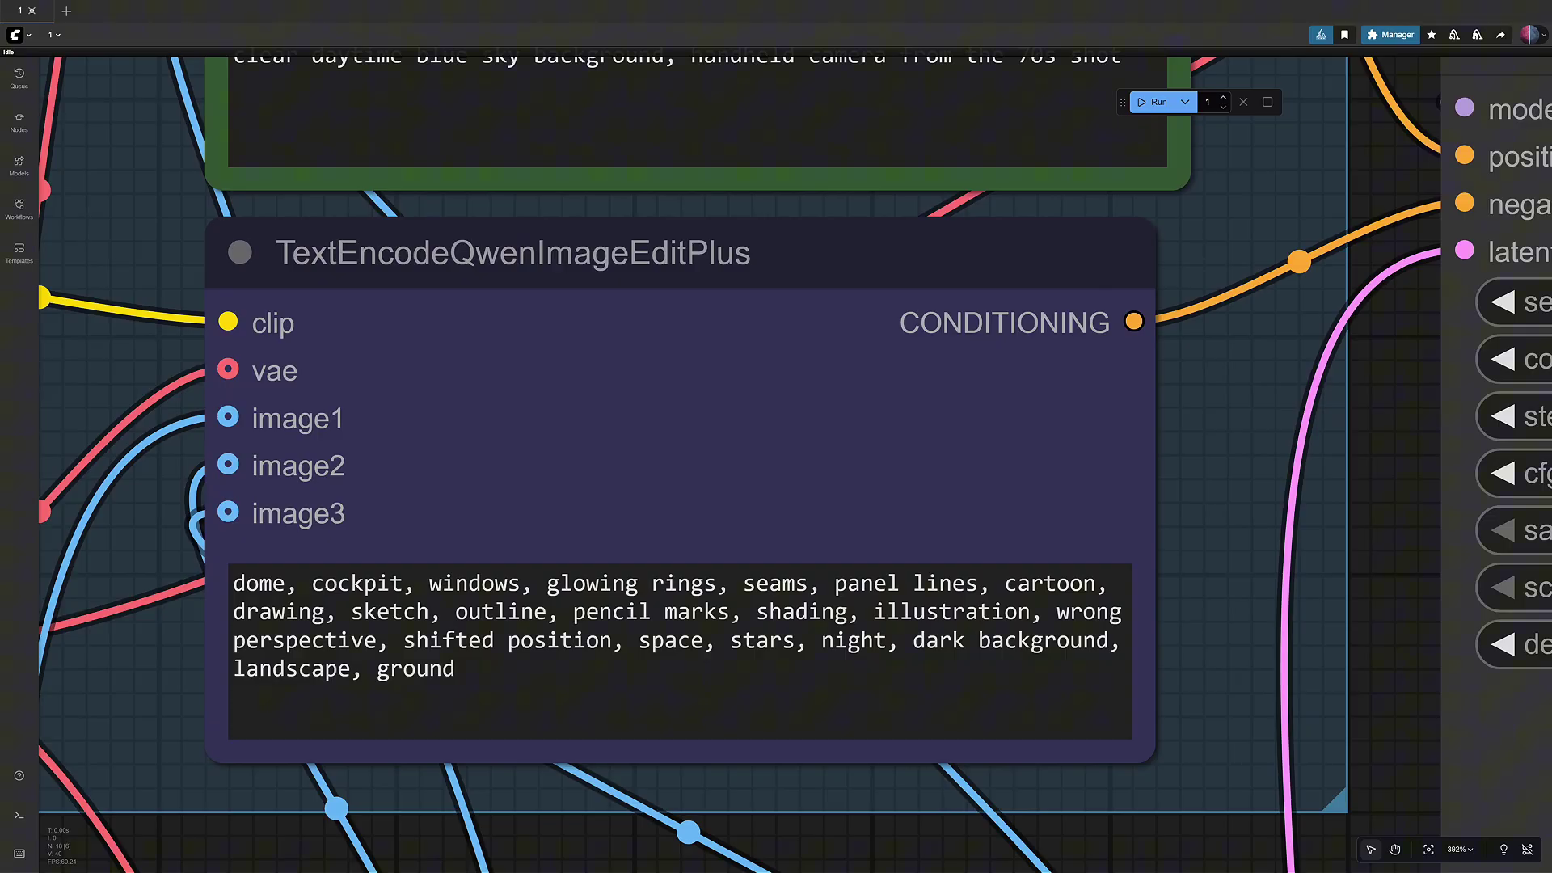
pyautogui.scroll(-10, 581, 245)
# Zoom around the workflow to check the model loaders, KSampler settings and beige-background result
pyautogui.scroll(10, 580, 245)
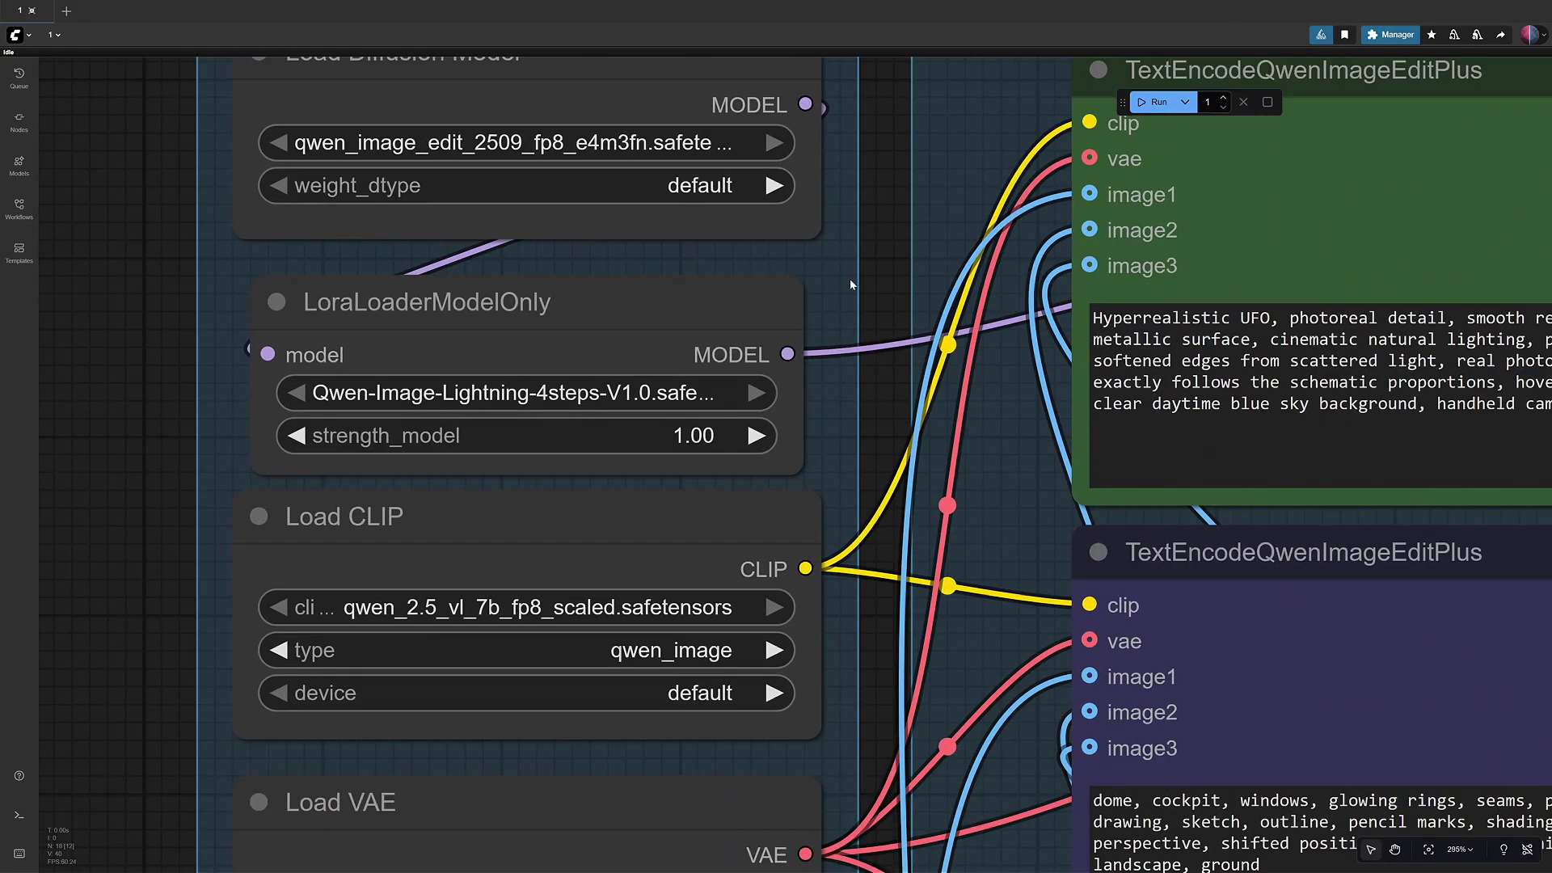
pyautogui.scroll(-10, 850, 284)
pyautogui.scroll(6, 1071, 401)
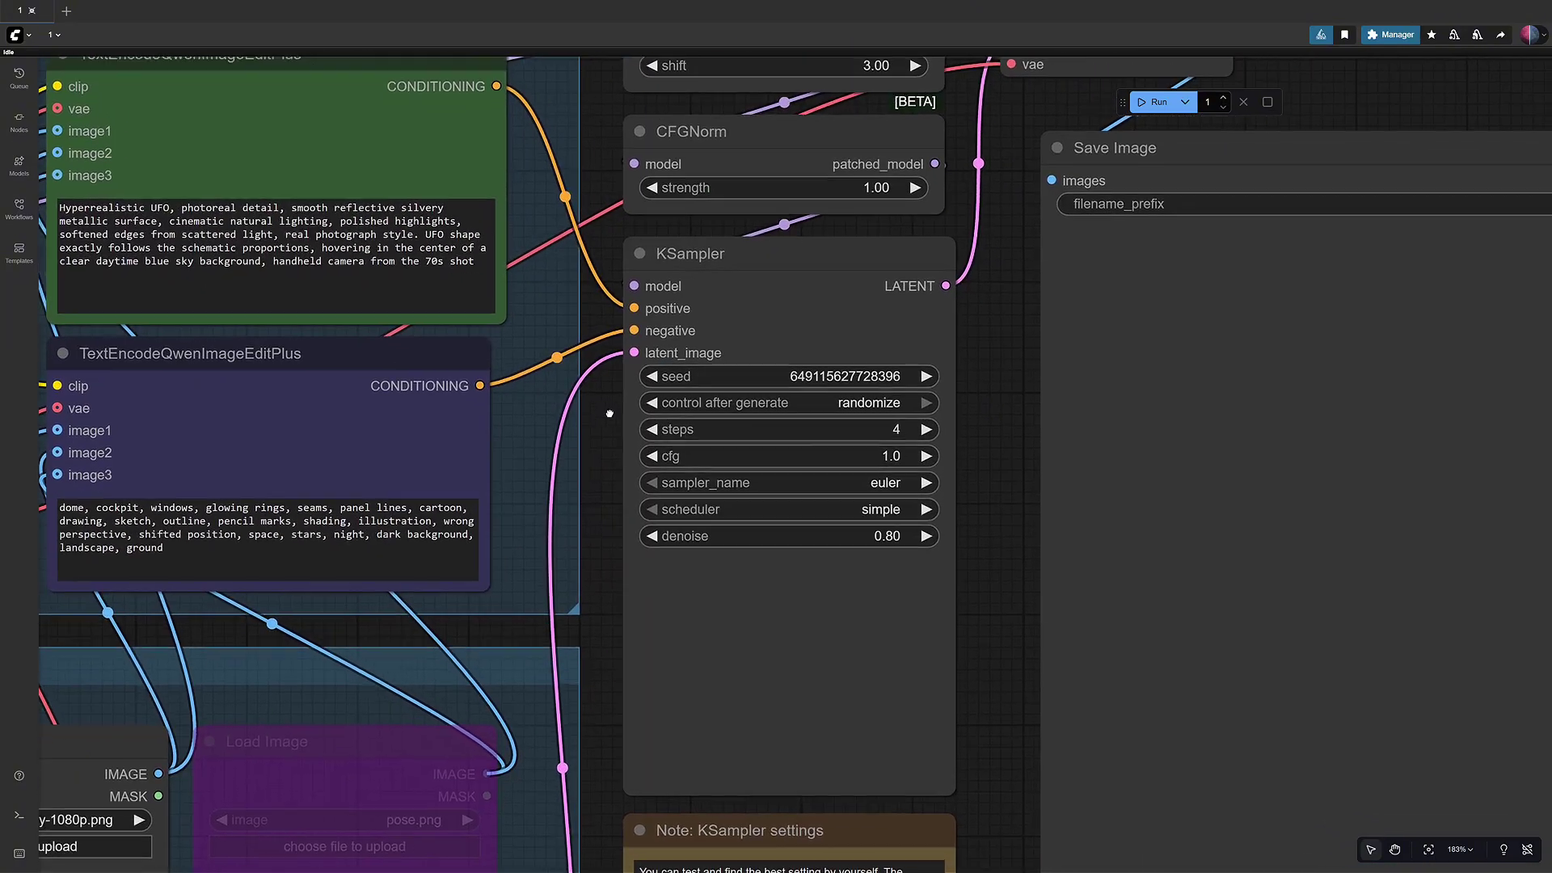
pyautogui.scroll(5, 926, 471)
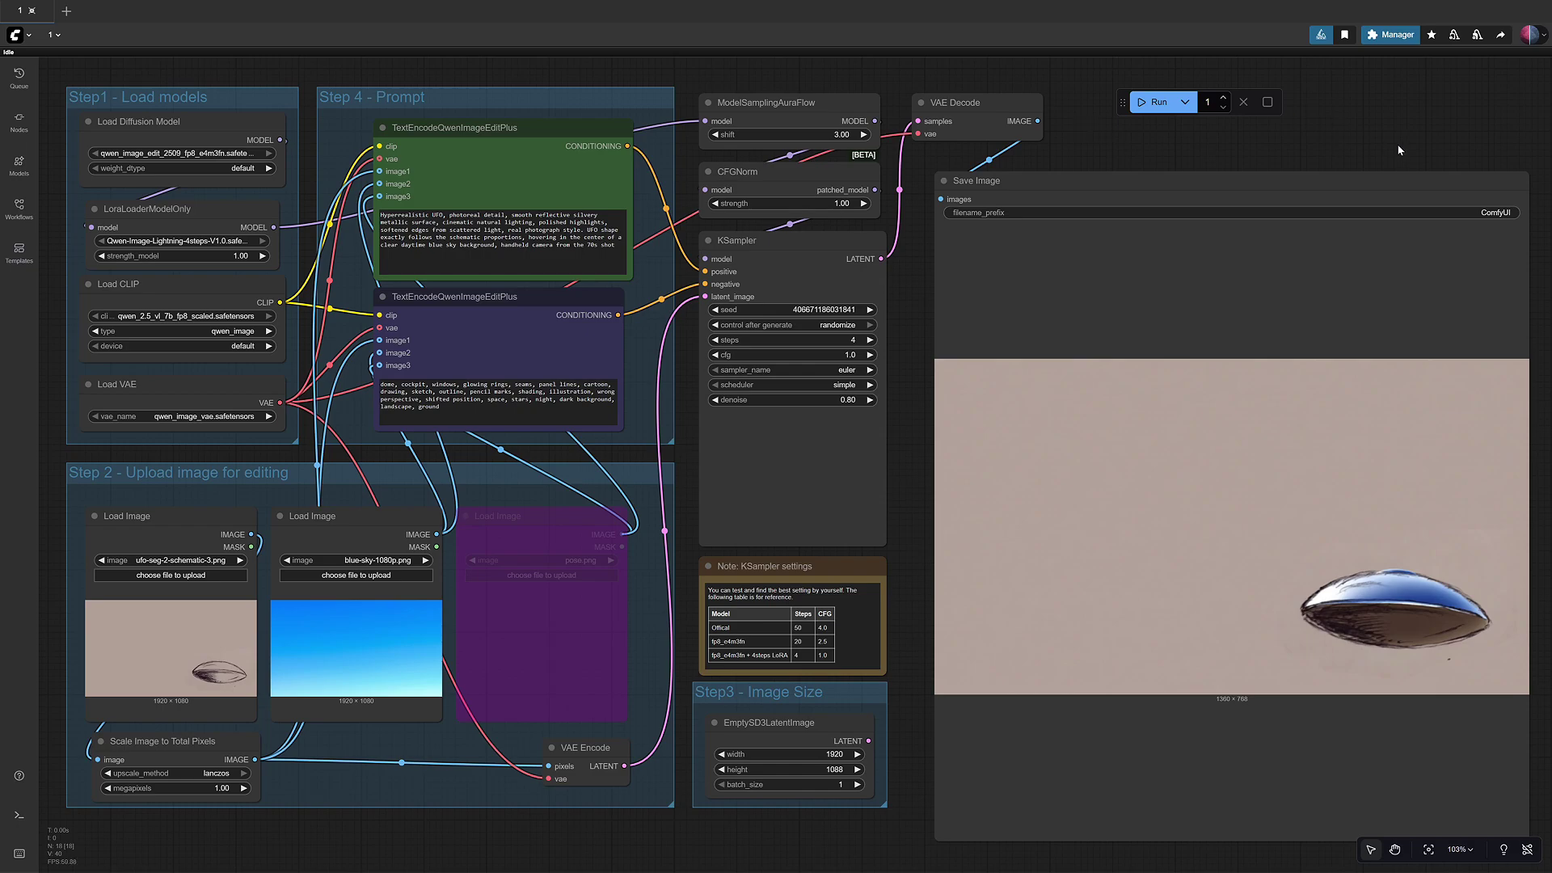
# Pan and zoom across the workflow to inspect the centred silver UFO generated at denoise 0.85
pyautogui.moveTo(1400, 151); pyautogui.dragTo(1051, 101)
pyautogui.scroll(2, 1174, 584)
pyautogui.scroll(6, 1174, 583)
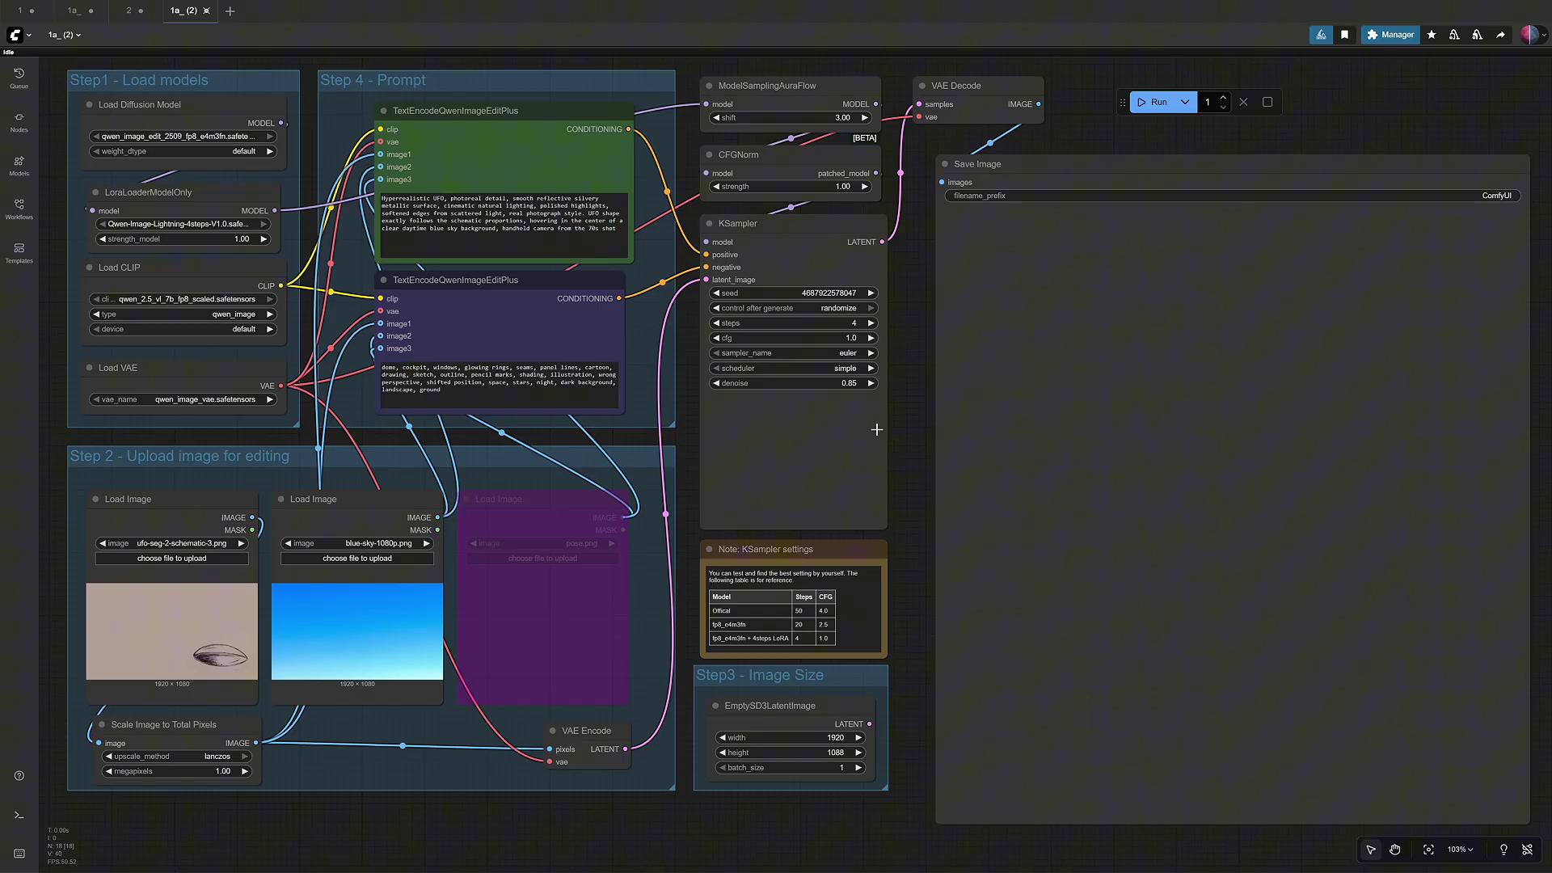
pyautogui.scroll(19, 896, 386)
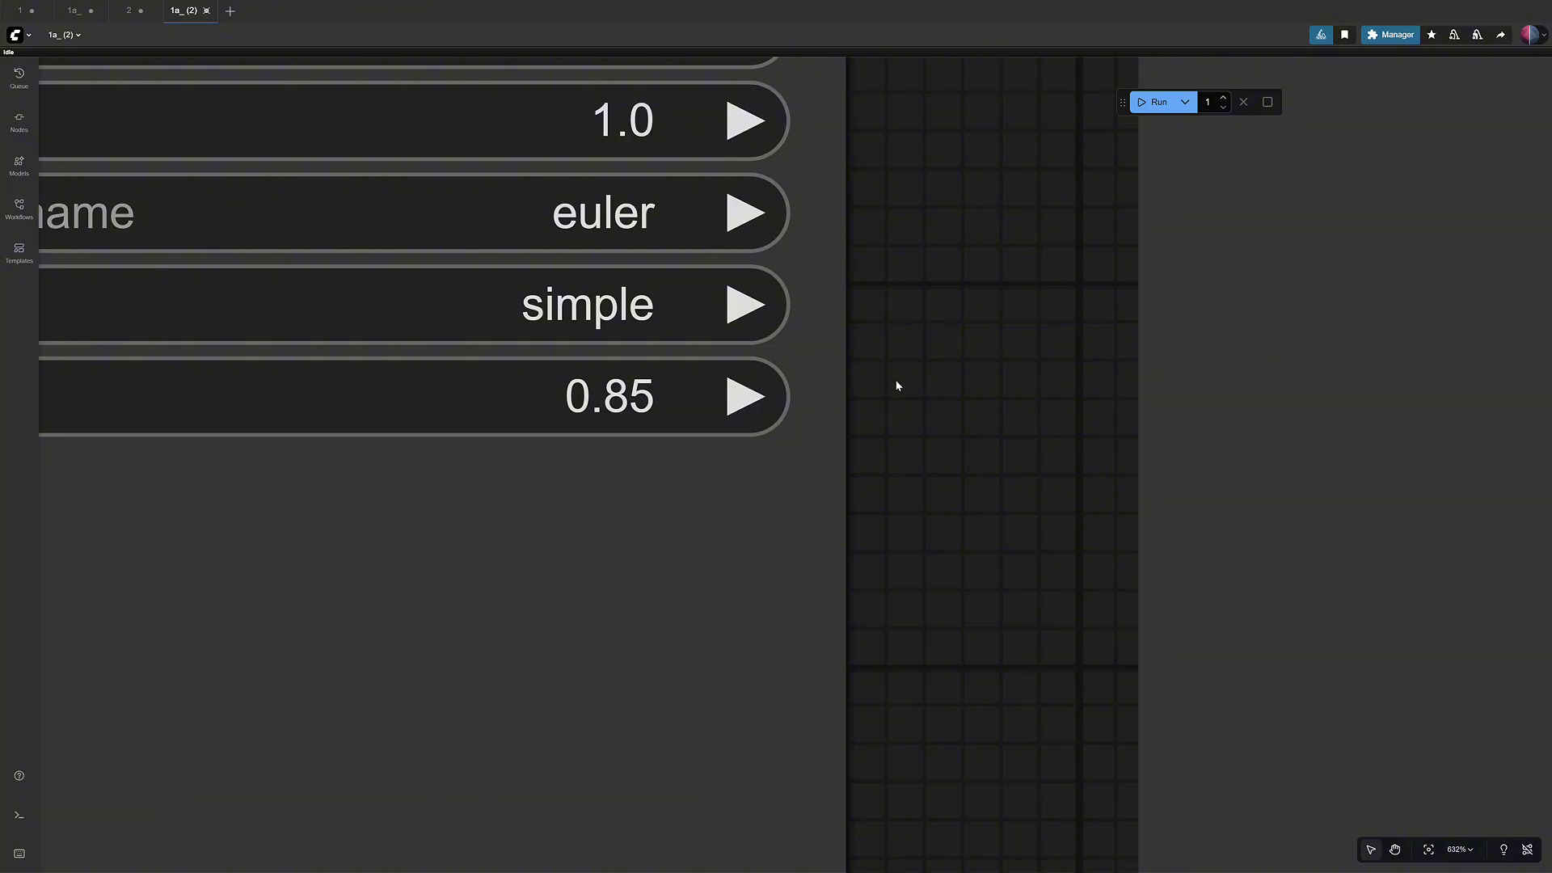
pyautogui.press('.')
pyautogui.scroll(10, 885, 497)
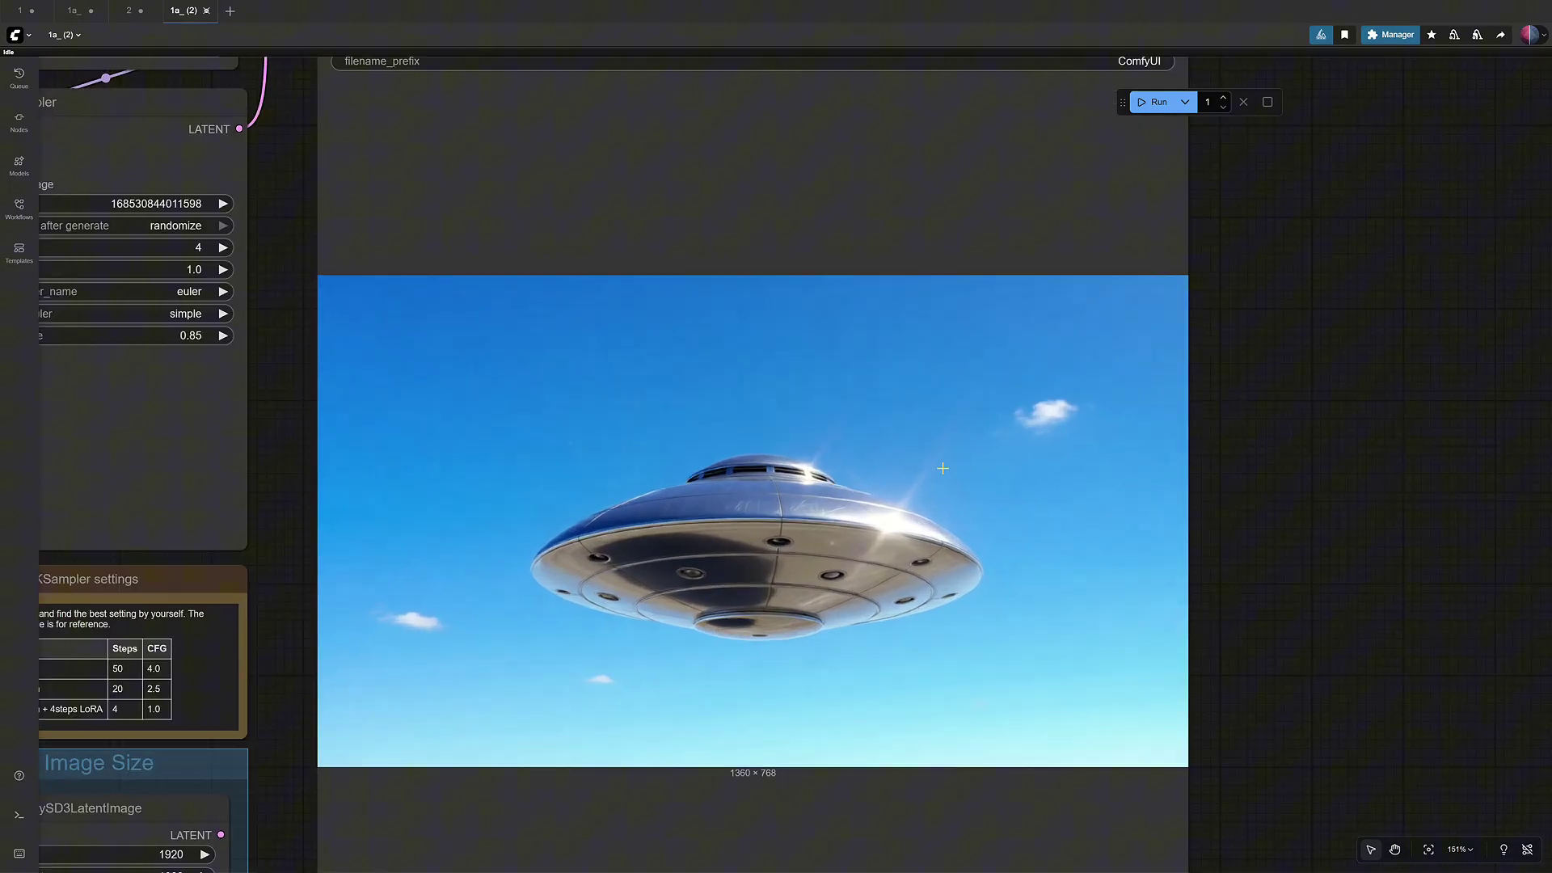
pyautogui.scroll(2, 942, 468)
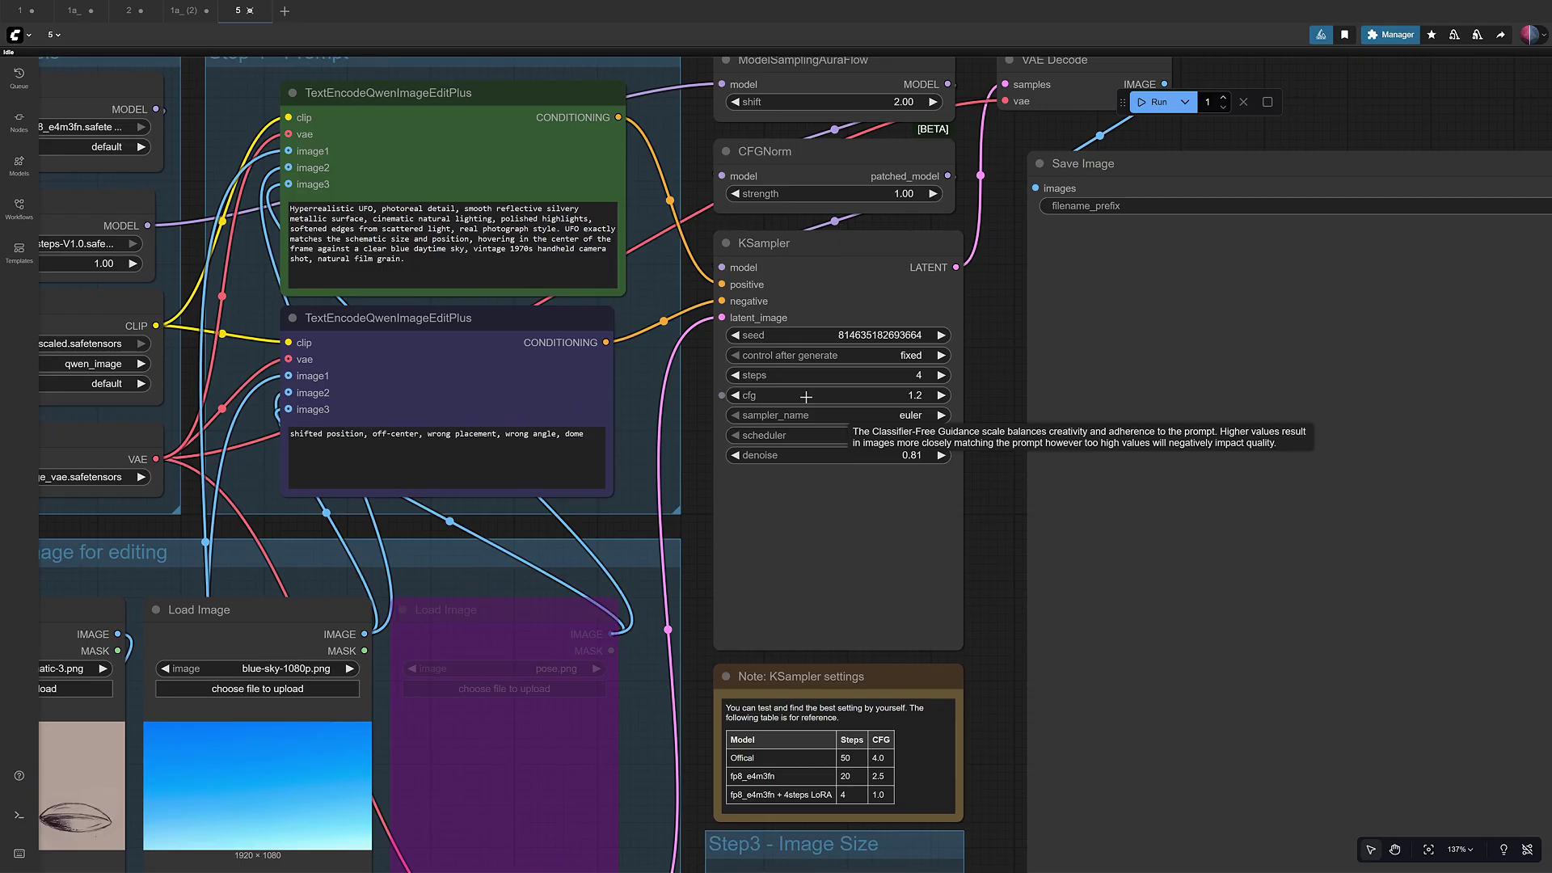
pyautogui.scroll(6, 806, 396)
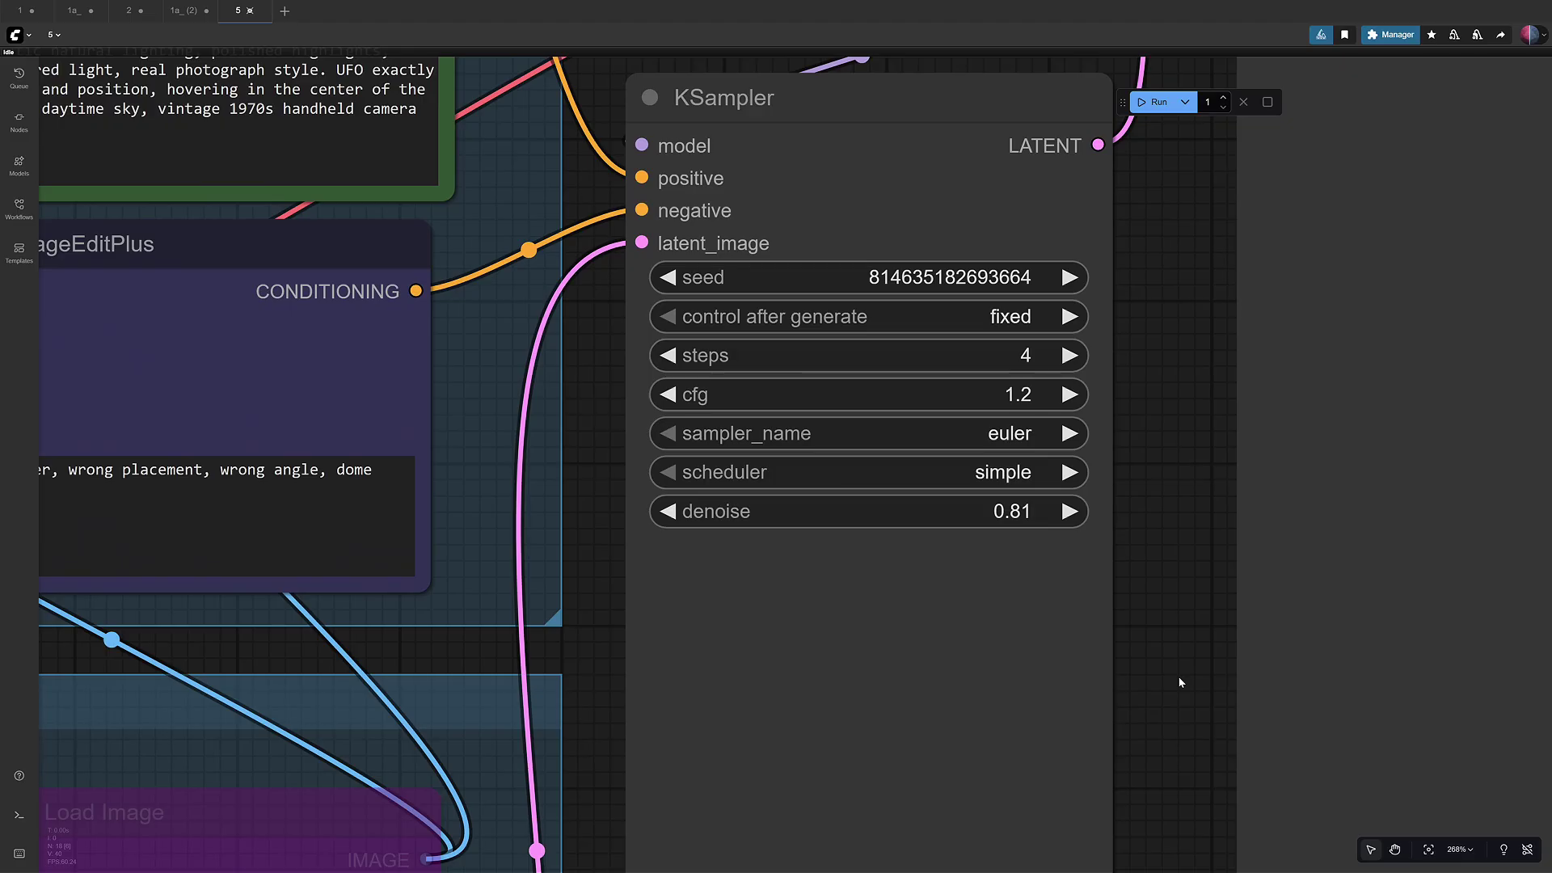
# Fit the workflow into view and zoom in on the lower-right silver UFO preview
pyautogui.press('.')
pyautogui.scroll(6, 1161, 561)
pyautogui.moveTo(1493, 388); pyautogui.dragTo(1551, 394)
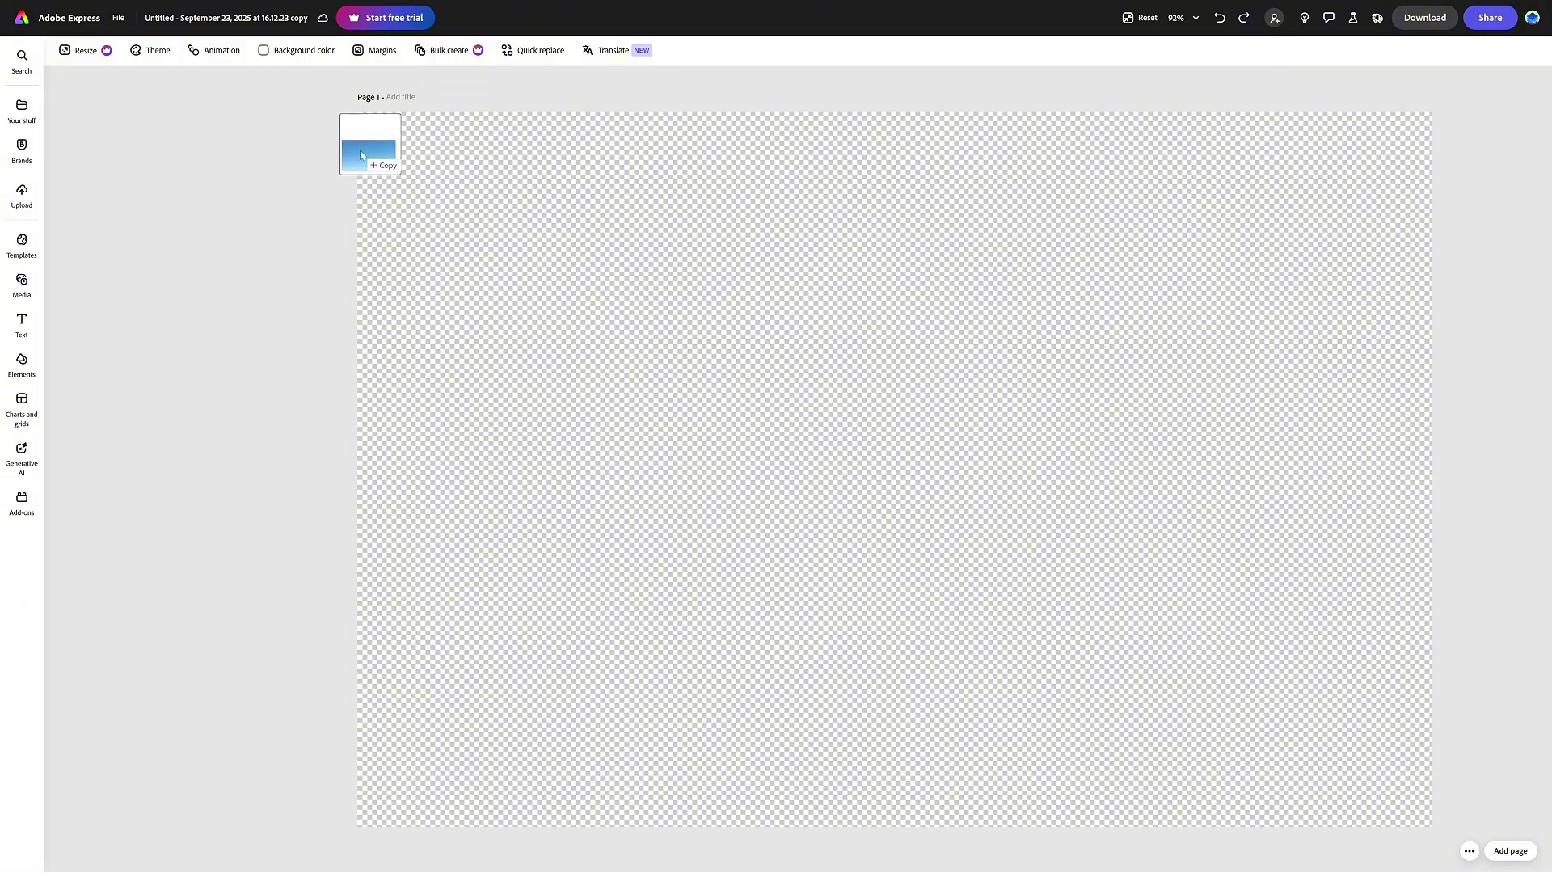
# Drag the blue-sky UFO image onto the page and remove its background
pyautogui.moveTo(361, 149); pyautogui.dragTo(419, 167)
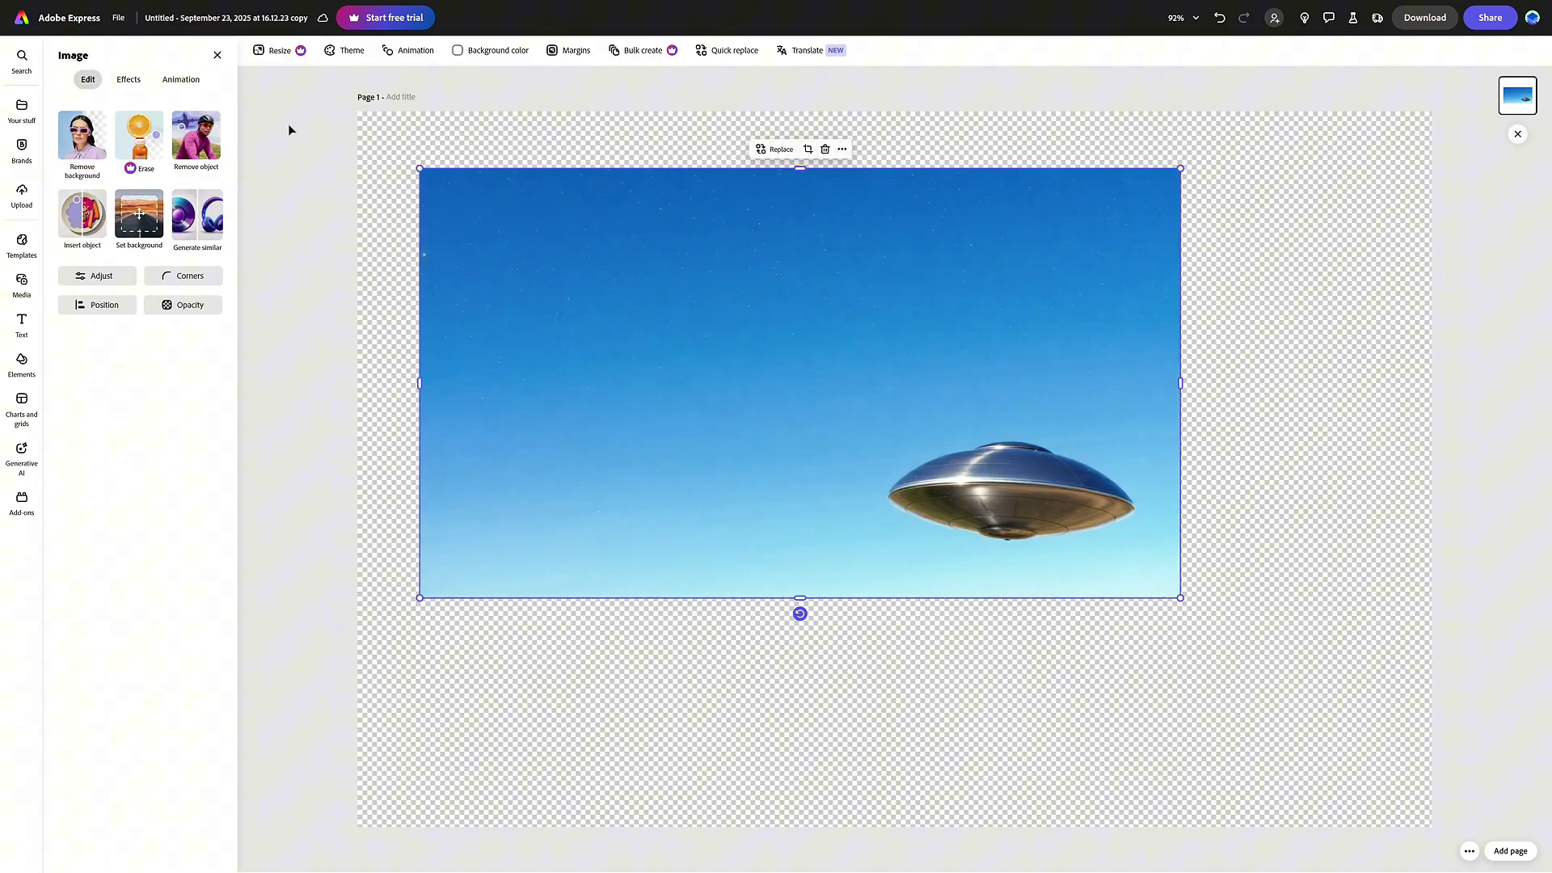
pyautogui.click(87, 144)
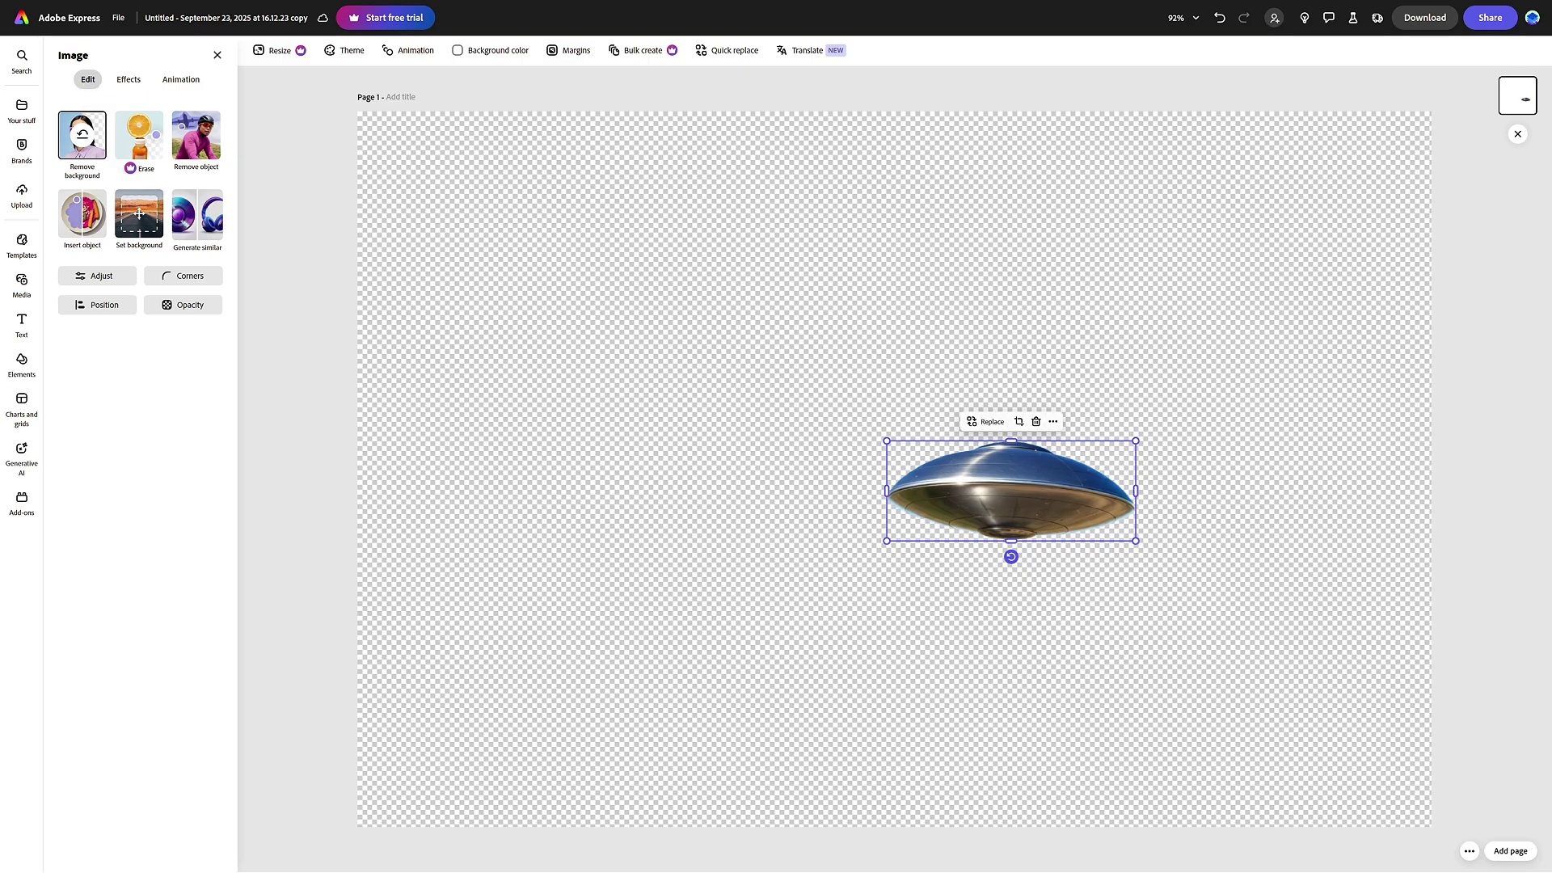
# Add the blue sky image, enlarge it to cover the page, and bring the UFO in front
pyautogui.moveTo(4, 133); pyautogui.dragTo(295, 197)
pyautogui.moveTo(532, 263); pyautogui.dragTo(465, 198)
pyautogui.moveTo(1164, 646); pyautogui.dragTo(1443, 830)
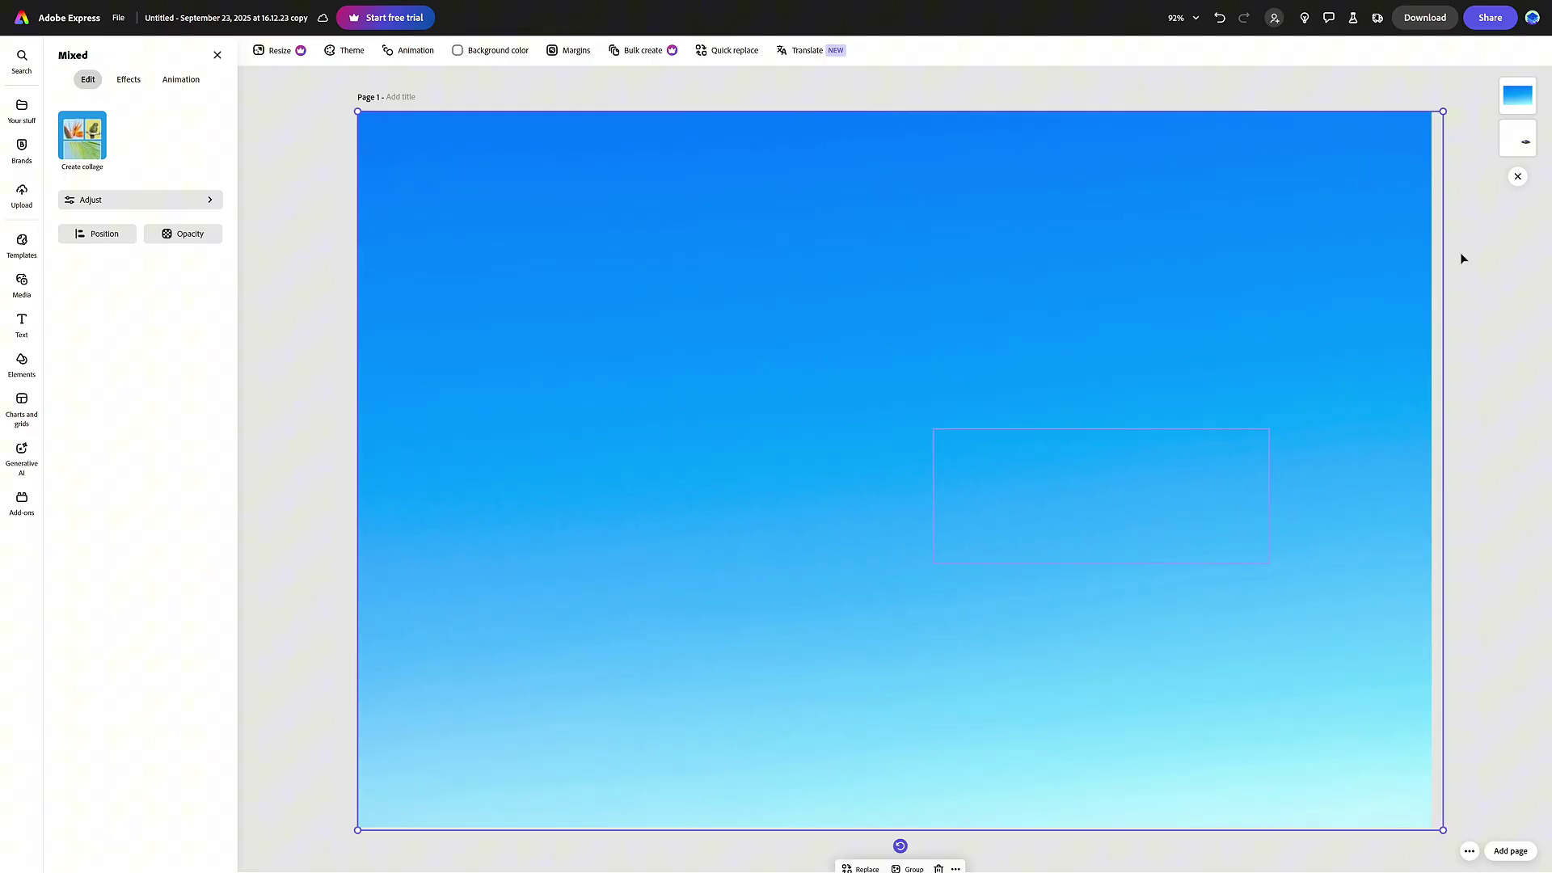
pyautogui.moveTo(1504, 146); pyautogui.dragTo(1517, 95)
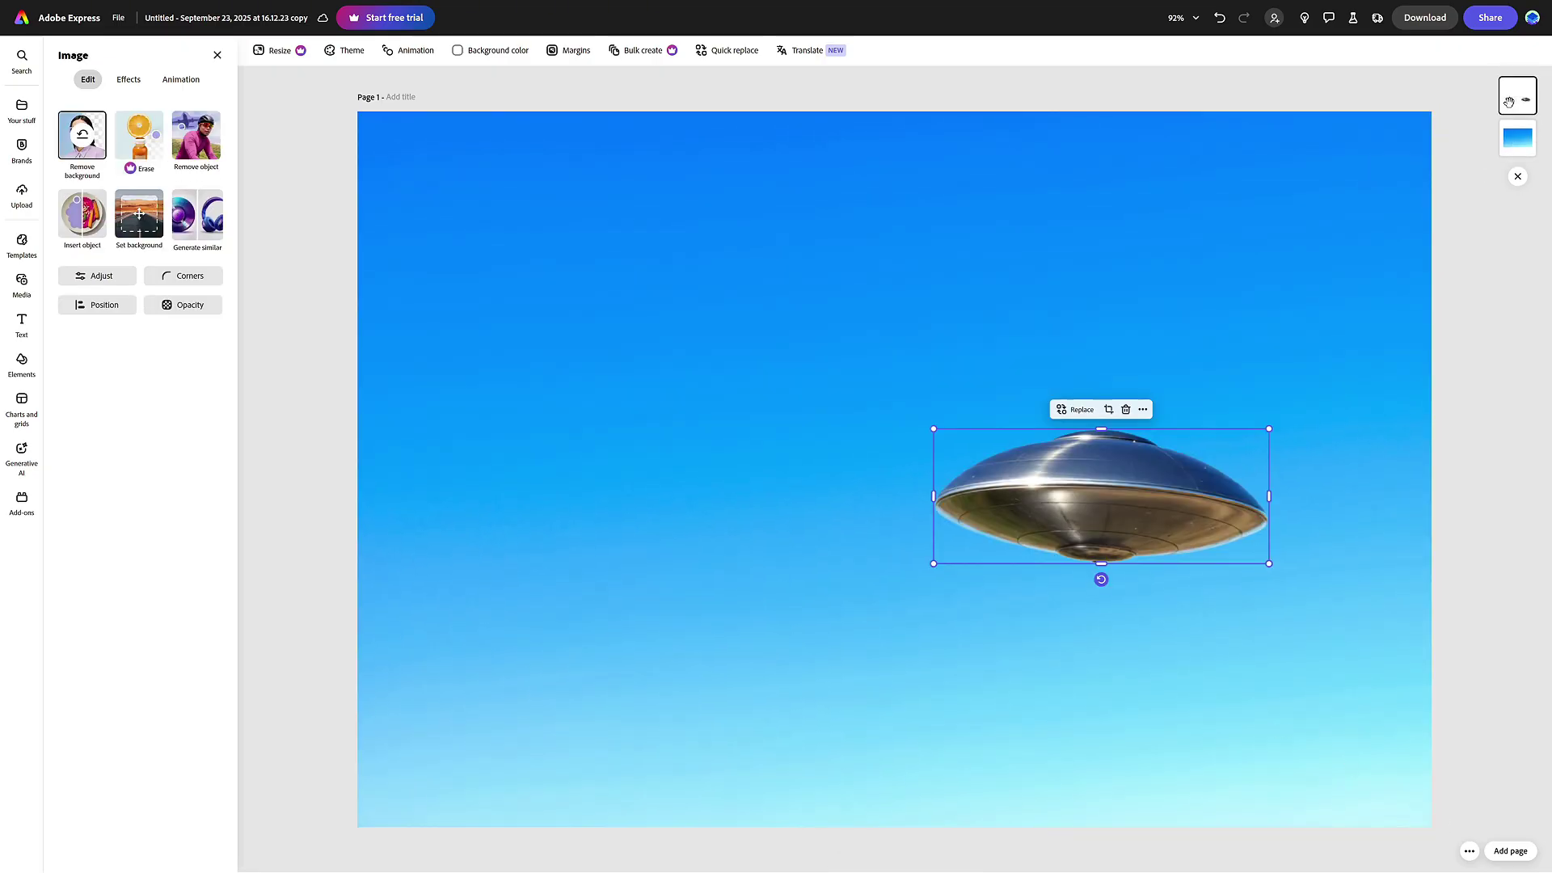
# Shrink the UFO into the sky's lower right and download the composite as a PNG
pyautogui.moveTo(934, 564); pyautogui.dragTo(1074, 508)
pyautogui.moveTo(1164, 492); pyautogui.dragTo(1255, 750)
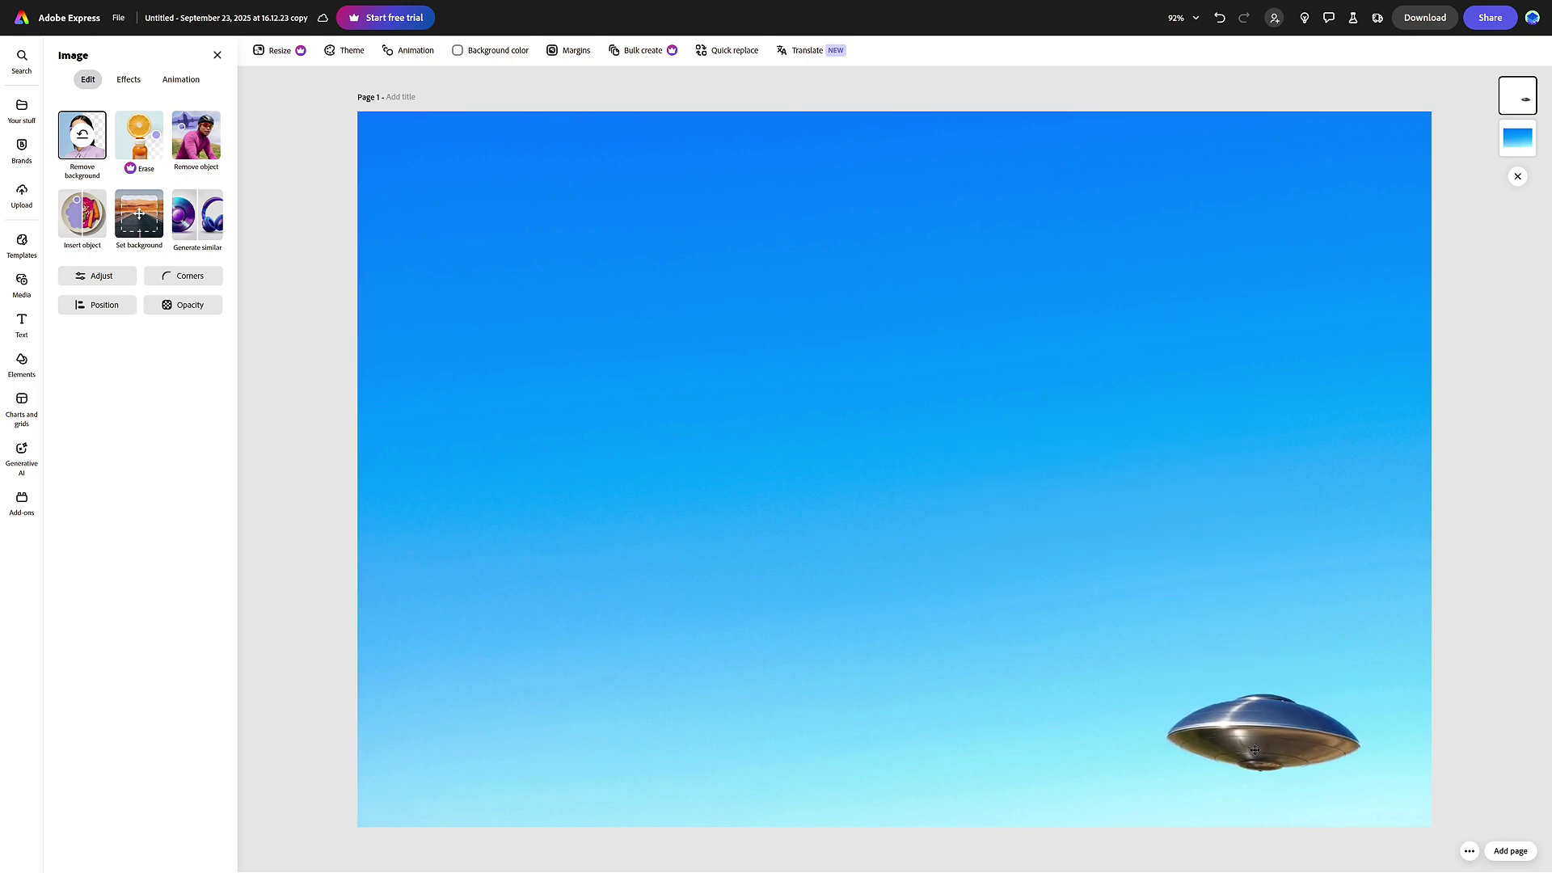
pyautogui.click(1319, 502)
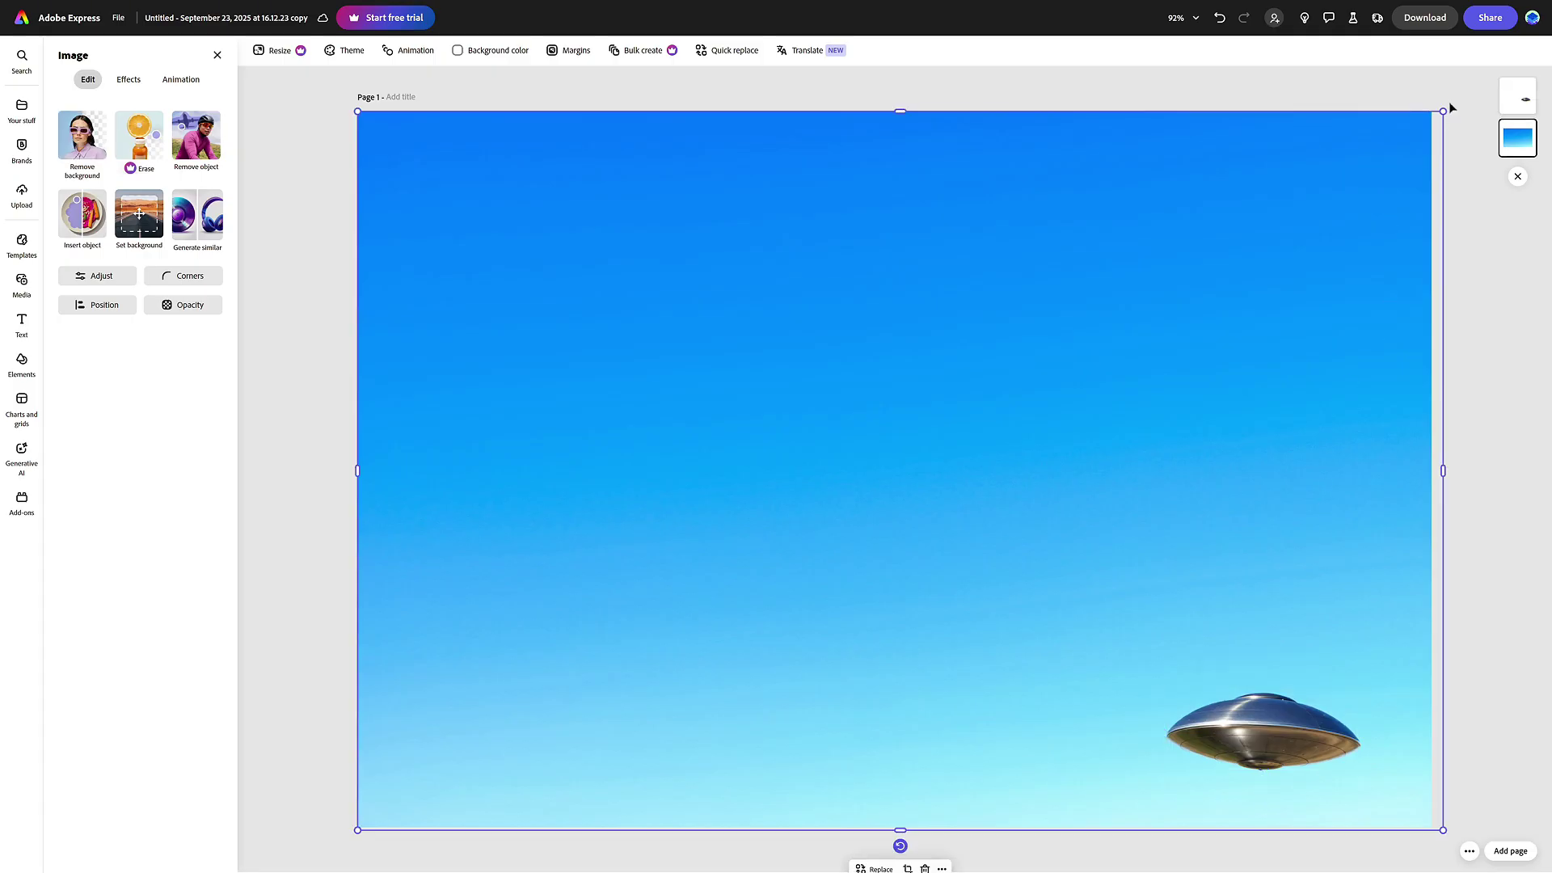
pyautogui.click(1428, 24)
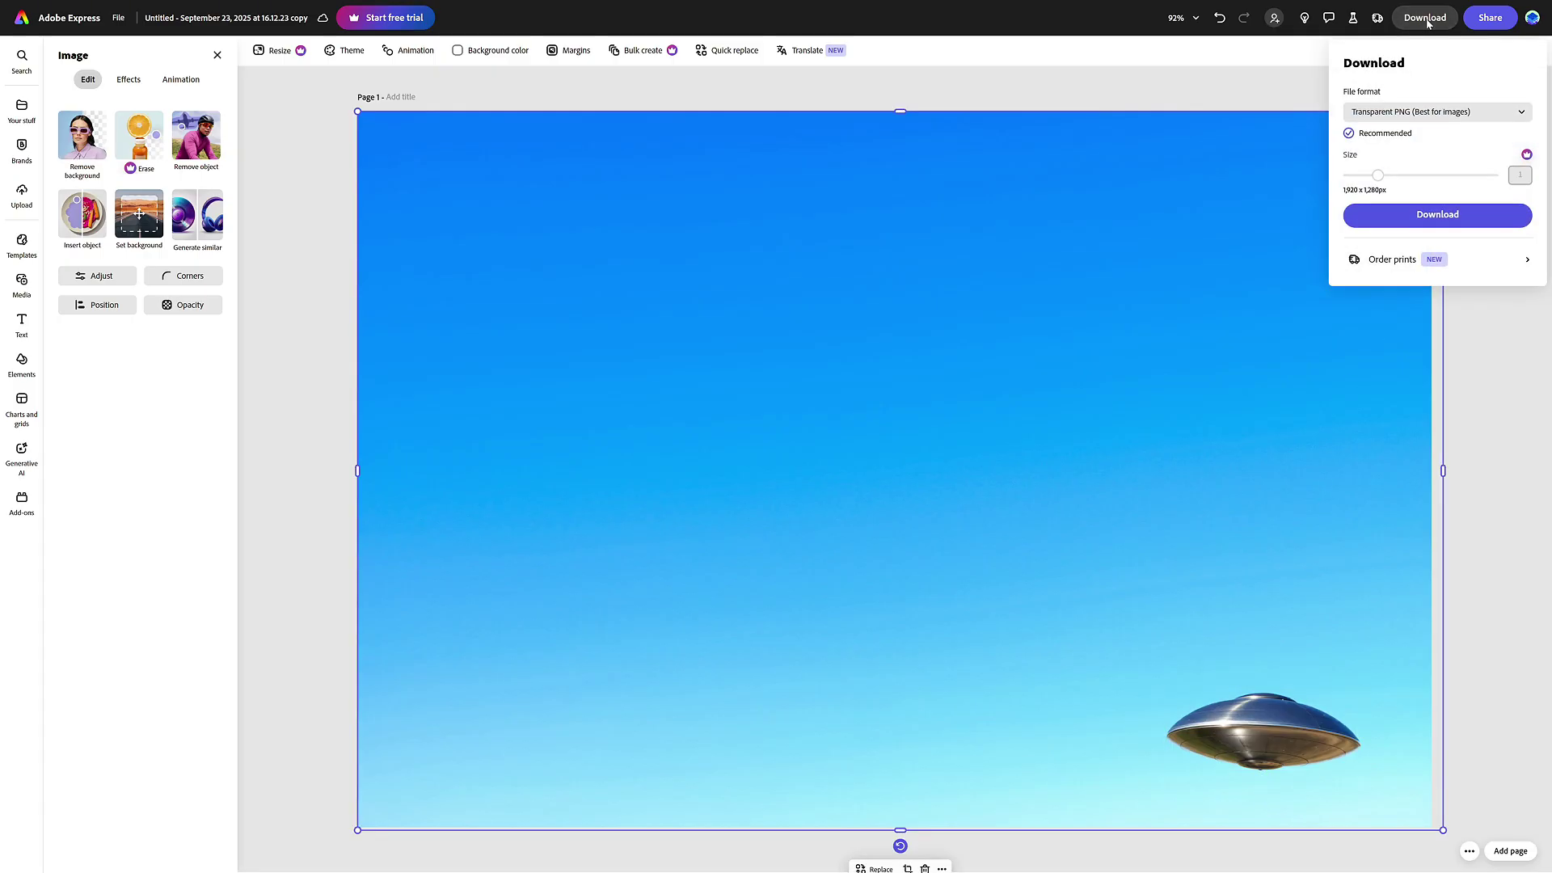
pyautogui.click(1430, 217)
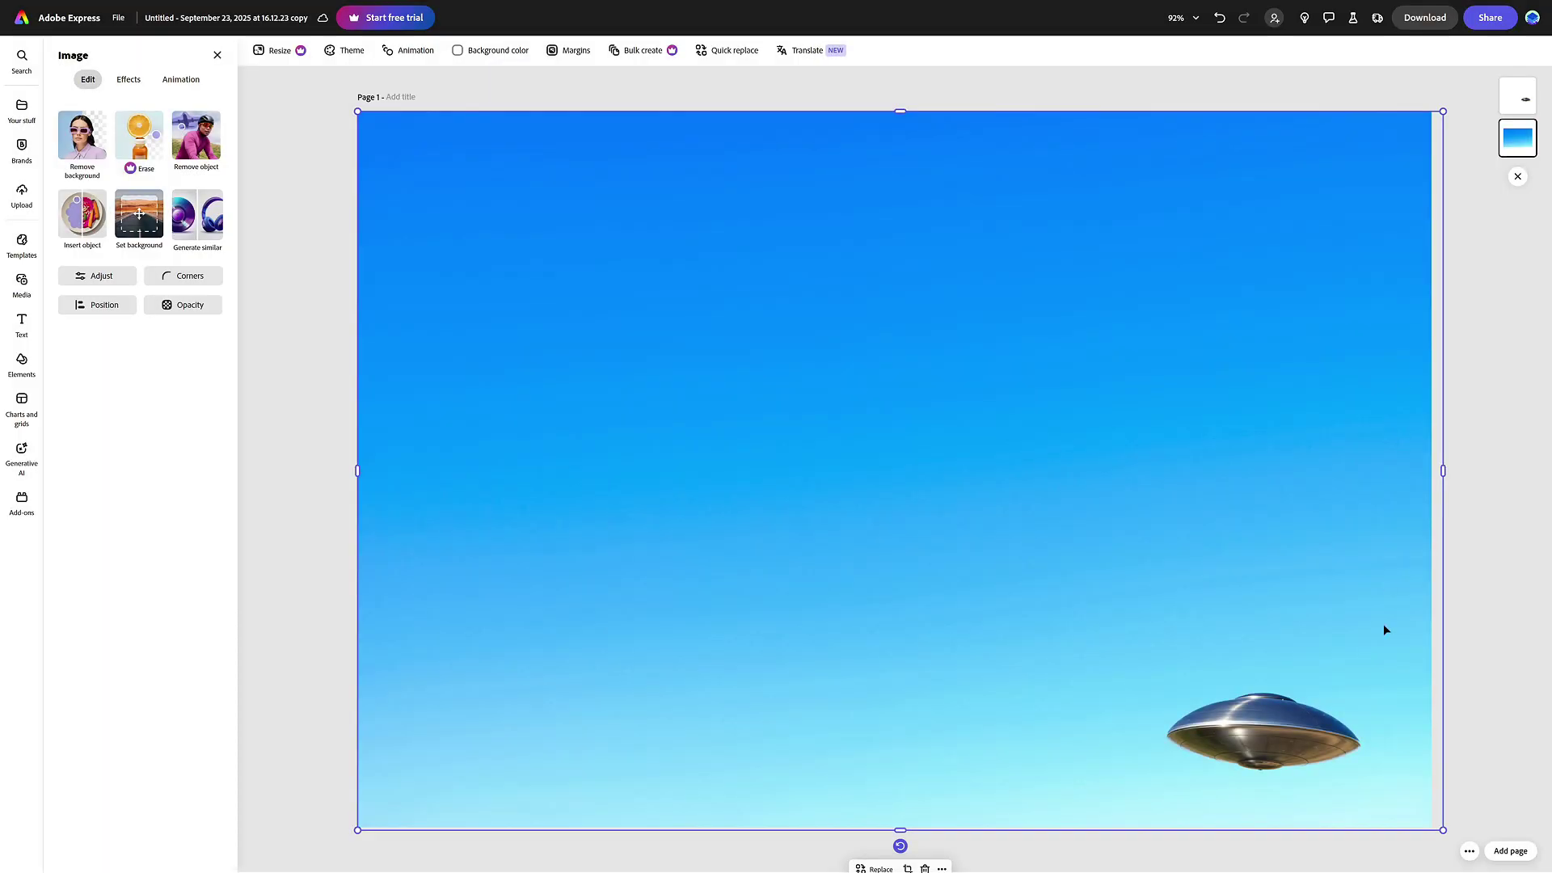
pyautogui.click(1316, 735)
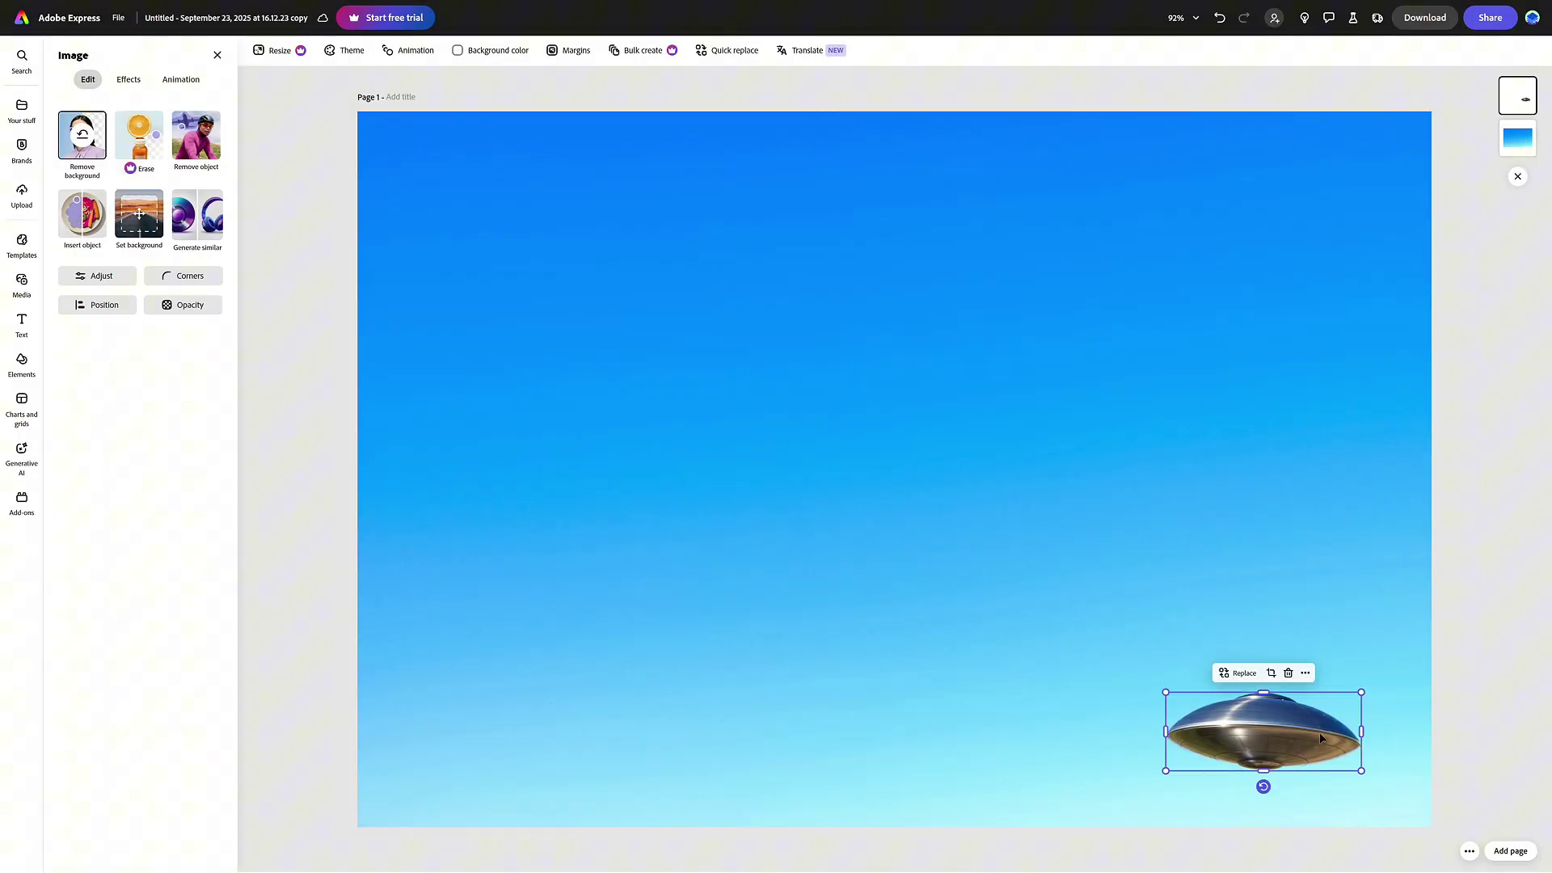
# Tilt the UFO cutout to -29° on the sky background
pyautogui.moveTo(1269, 795); pyautogui.dragTo(1299, 791)
pyautogui.click(1341, 774)
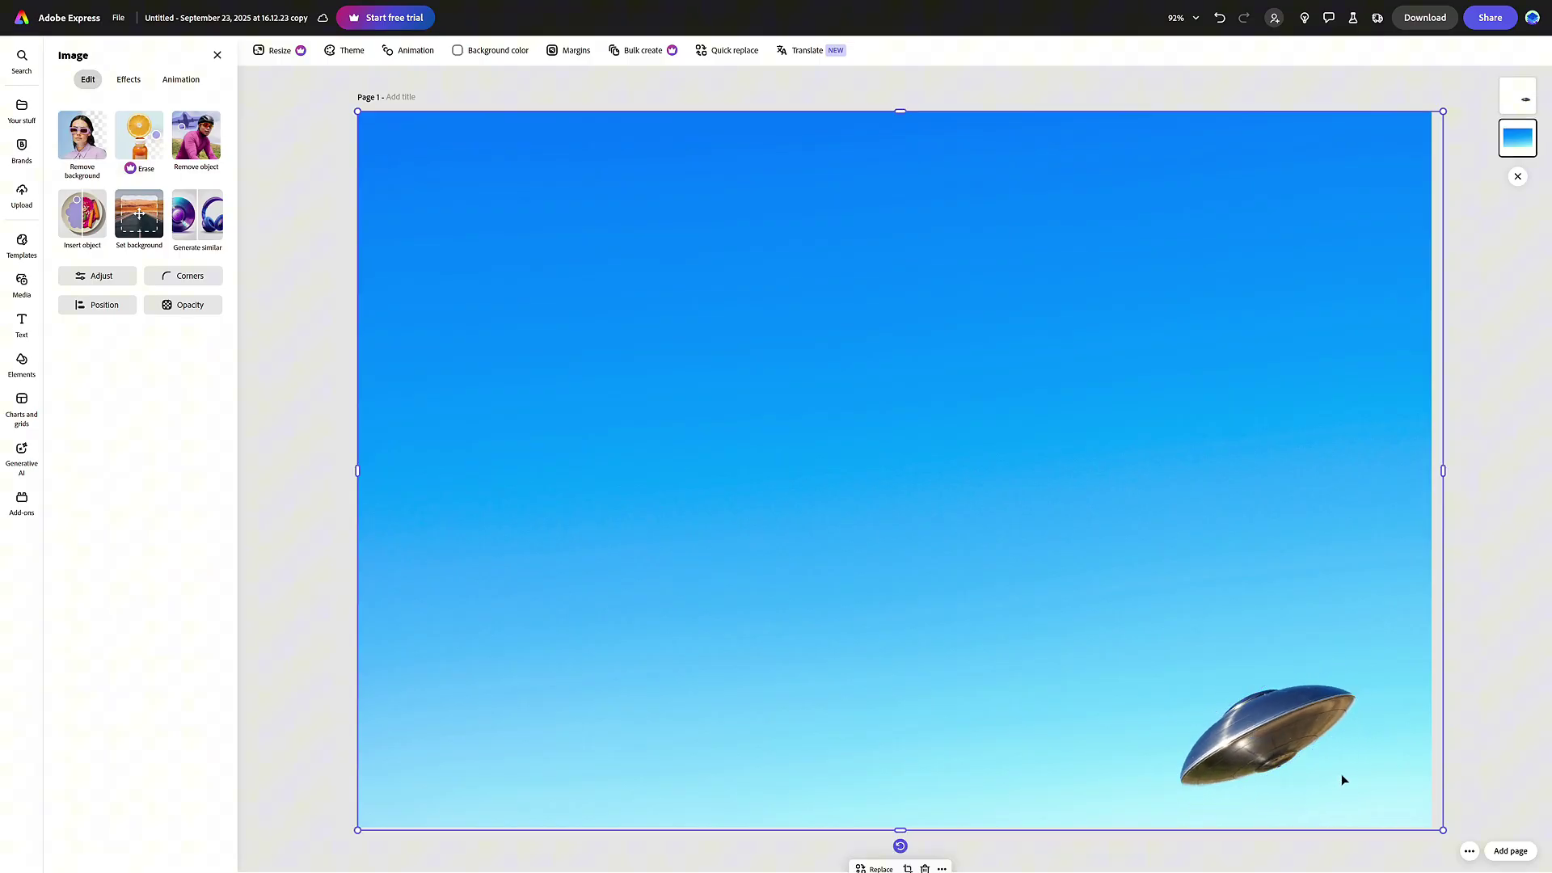
pyautogui.click(1488, 273)
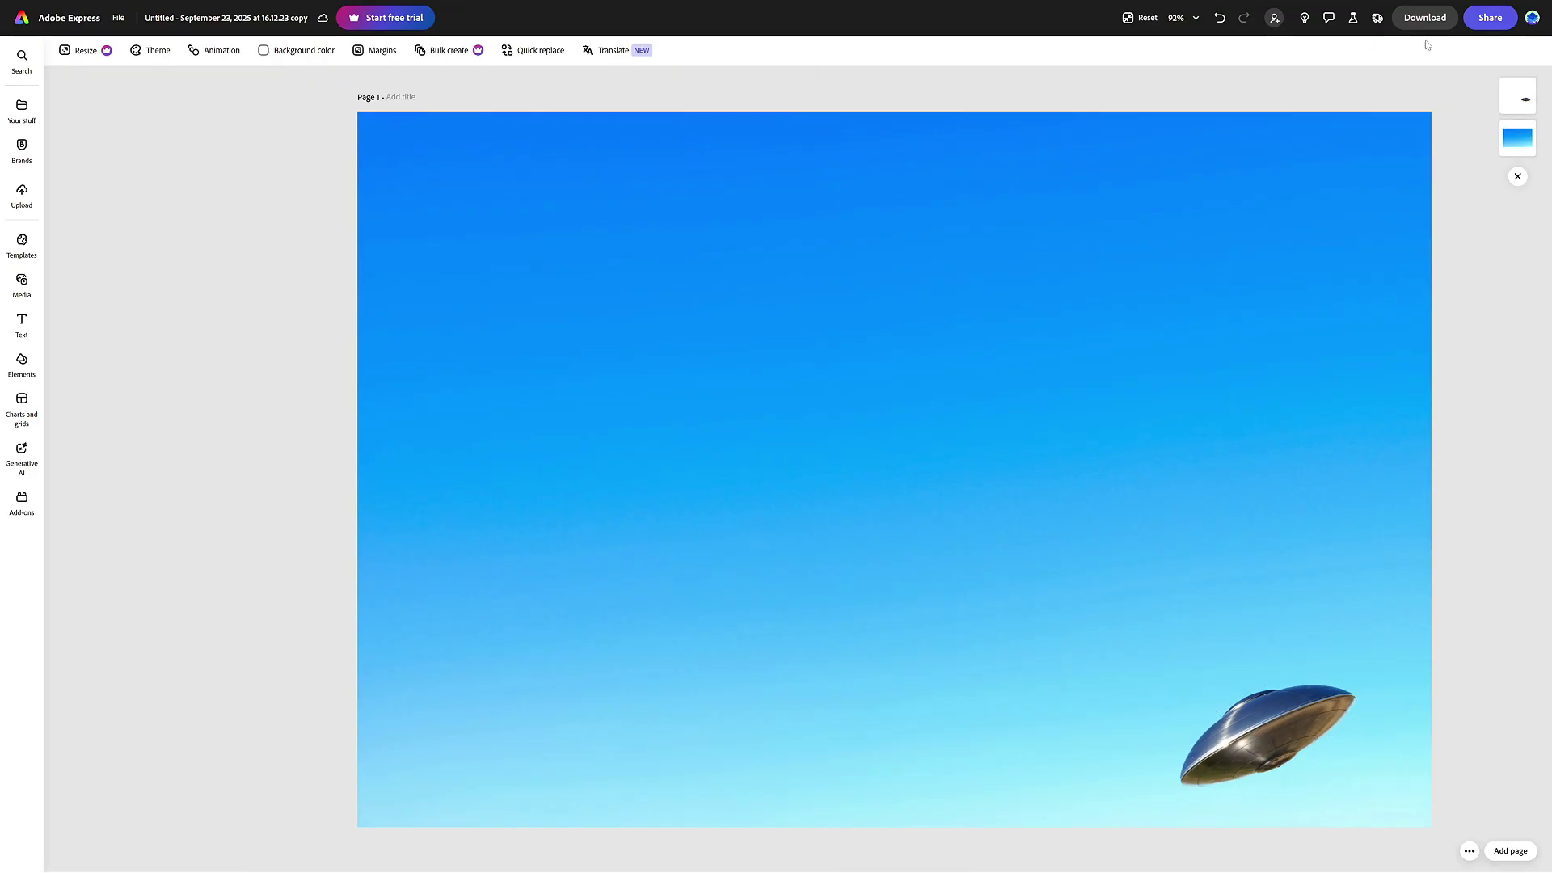
# Download the tilted-UFO composite, then select the UFO image again
pyautogui.click(1424, 16)
pyautogui.click(1417, 215)
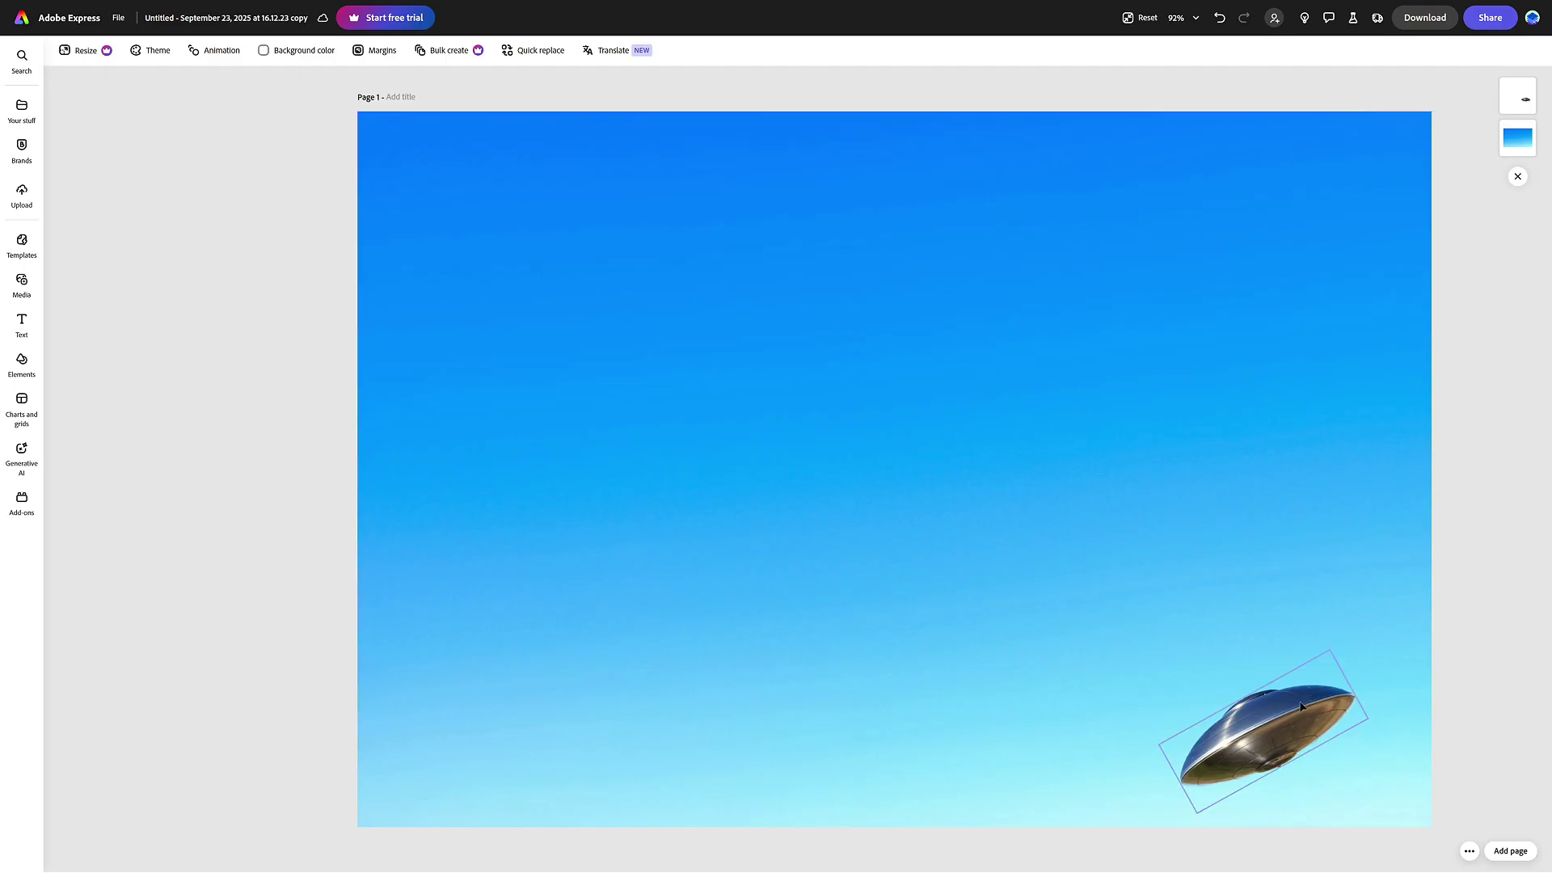
pyautogui.click(1233, 691)
# Move the UFO to the sky's top-left corner, shrink it small, and download this version
pyautogui.moveTo(1233, 692); pyautogui.dragTo(448, 158)
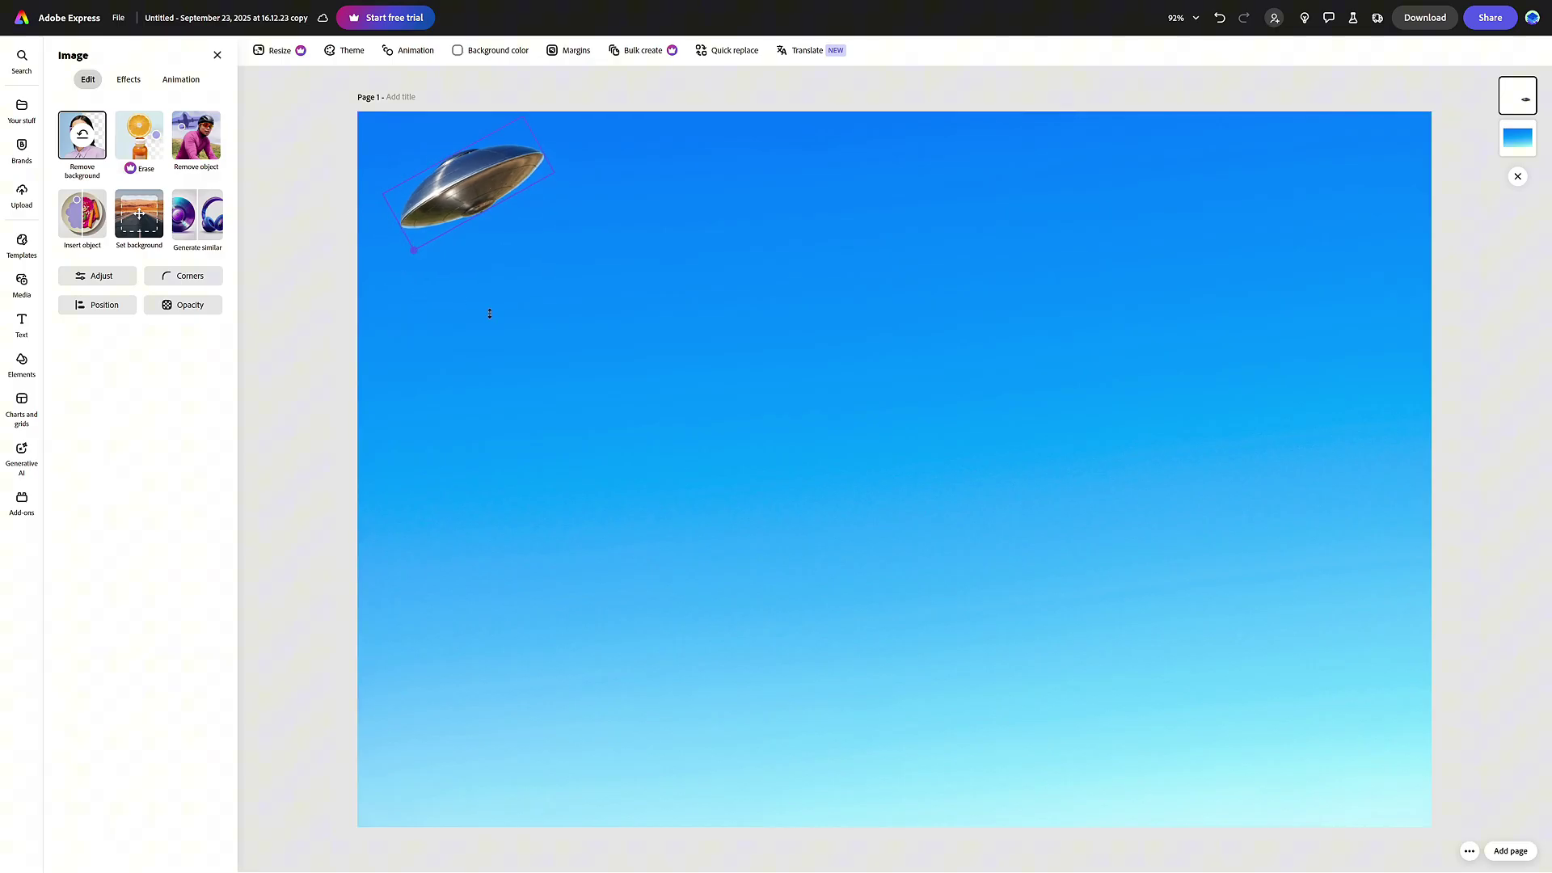
pyautogui.moveTo(489, 314); pyautogui.dragTo(395, 151)
pyautogui.click(669, 240)
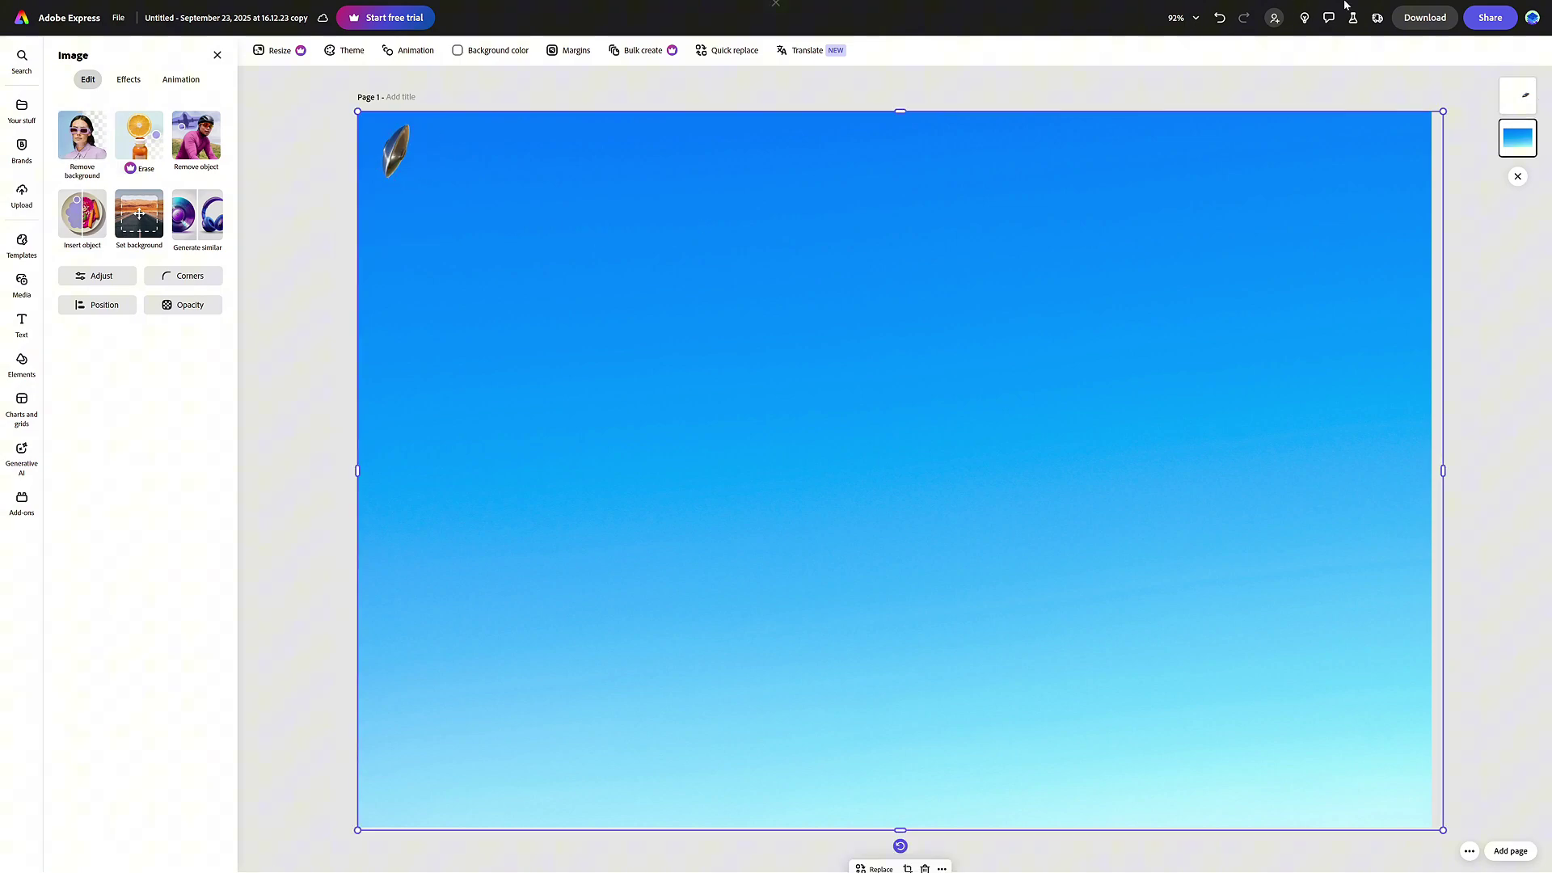
pyautogui.click(1413, 19)
pyautogui.click(1415, 215)
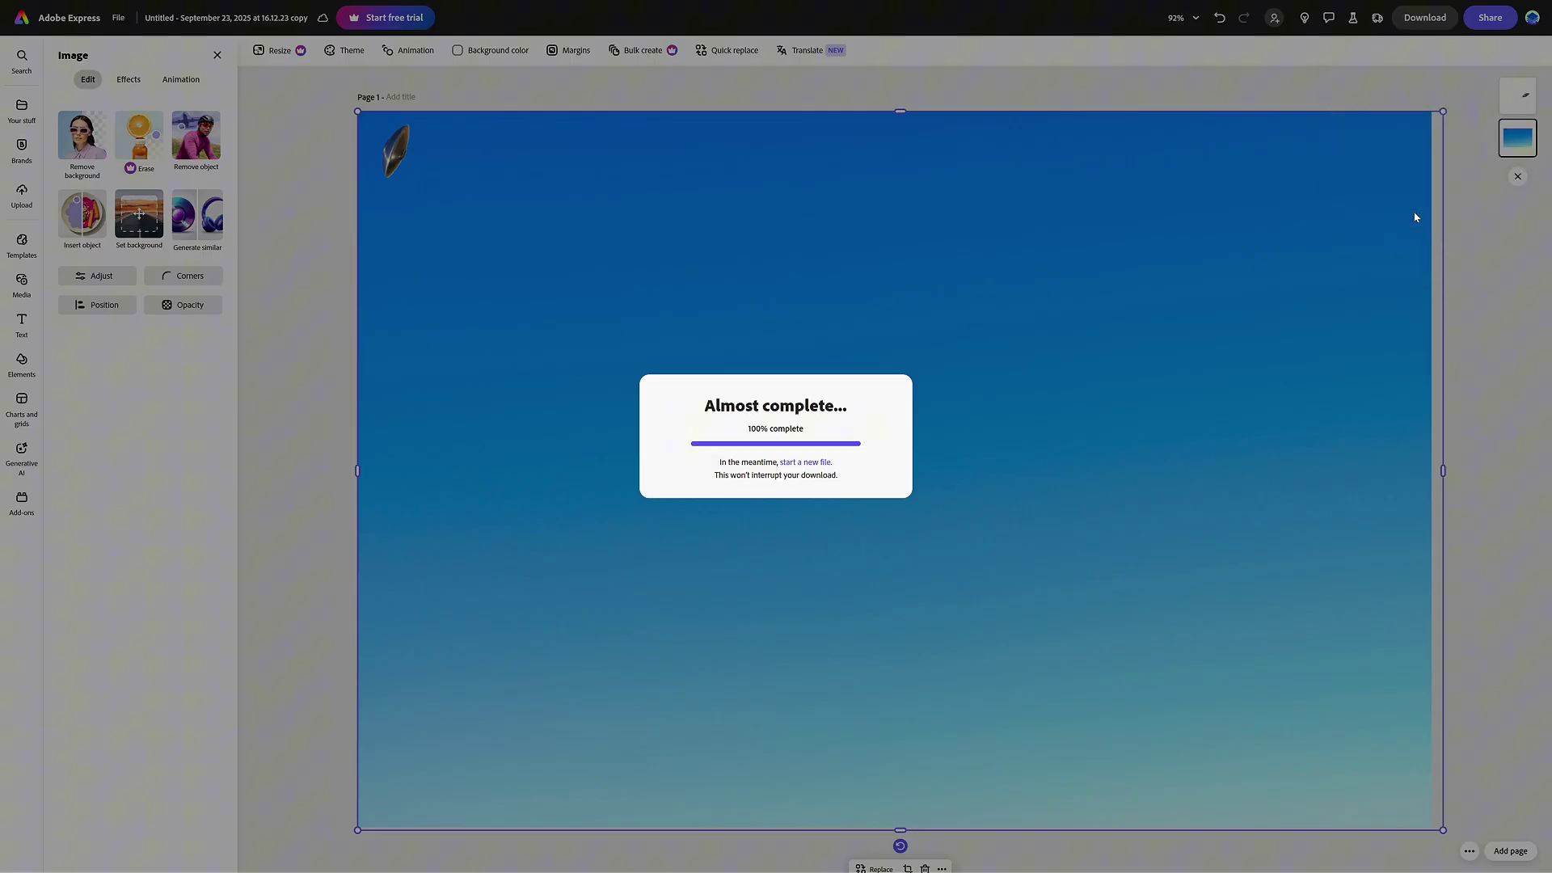